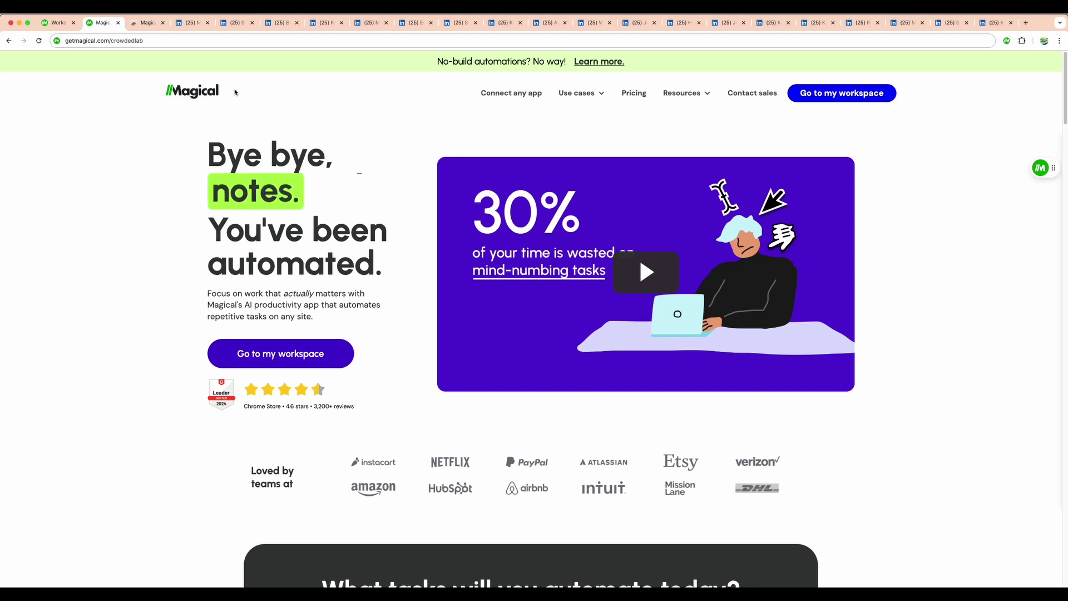
Switch from the Magical homepage to the first LinkedIn profile tab.
{"action": "key", "text": "super+4"}
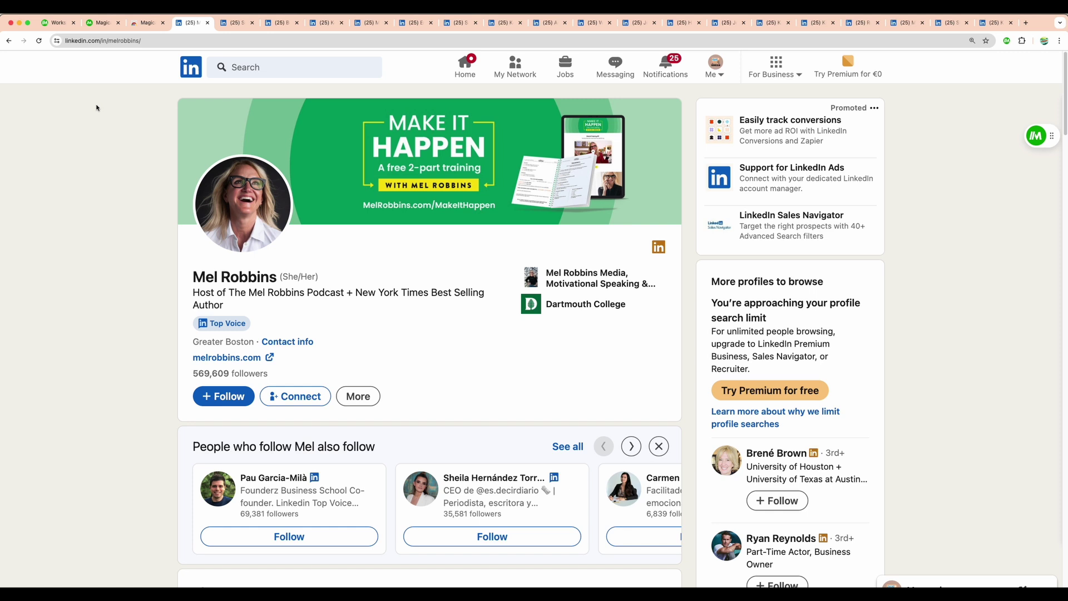
Flip through every LinkedIn profile tab, then open Magical's automations panel on Mel Robbins' profile.
{"action": "left_click", "coordinate": [235, 25]}
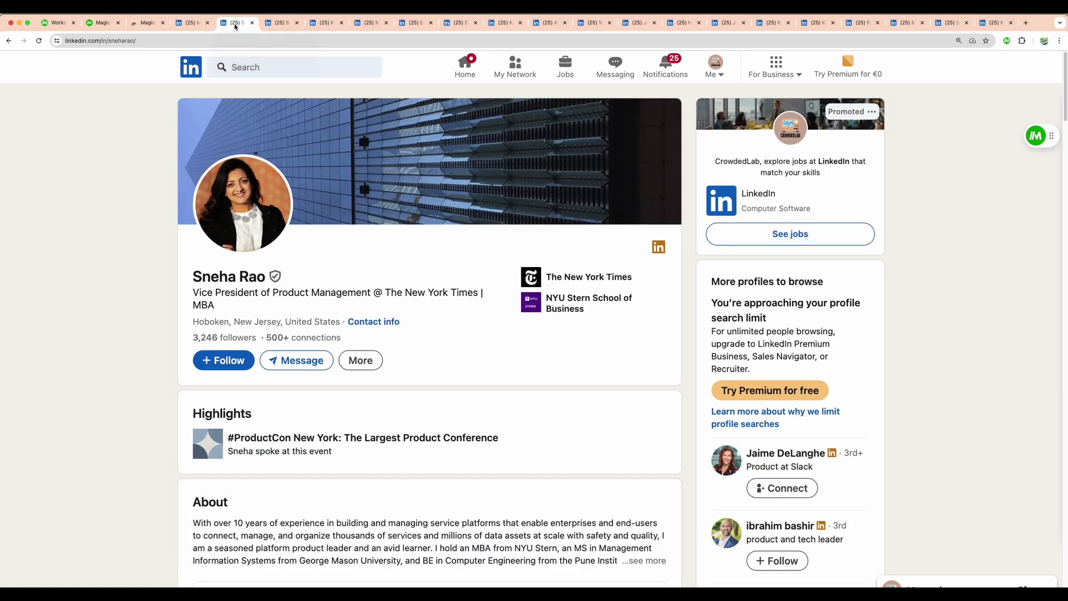
{"action": "left_click", "coordinate": [282, 24]}
{"action": "left_click", "coordinate": [324, 24]}
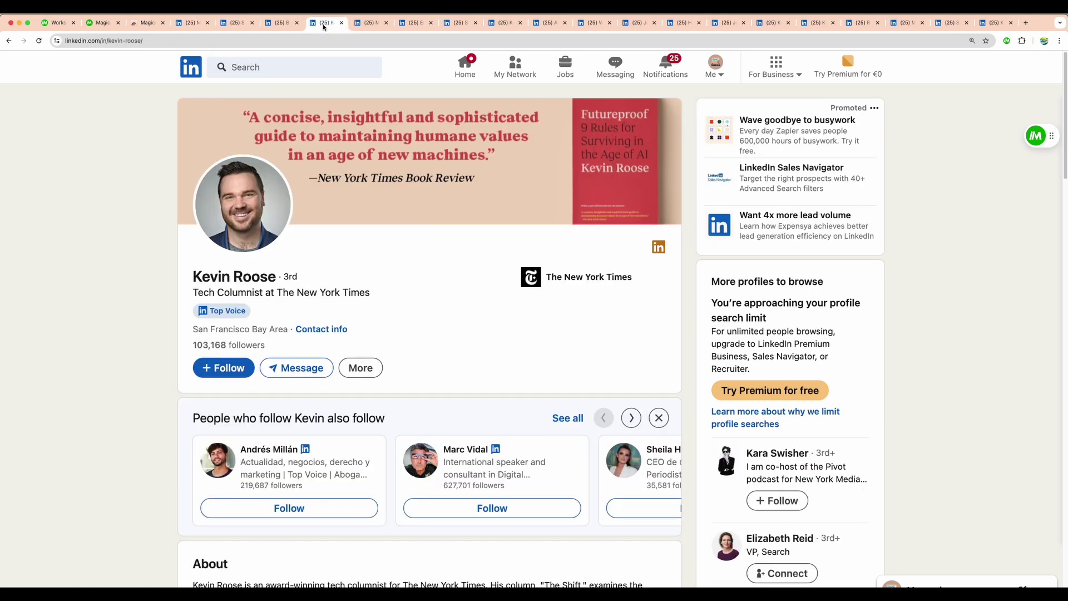
{"action": "left_click", "coordinate": [372, 25]}
{"action": "left_click", "coordinate": [412, 25]}
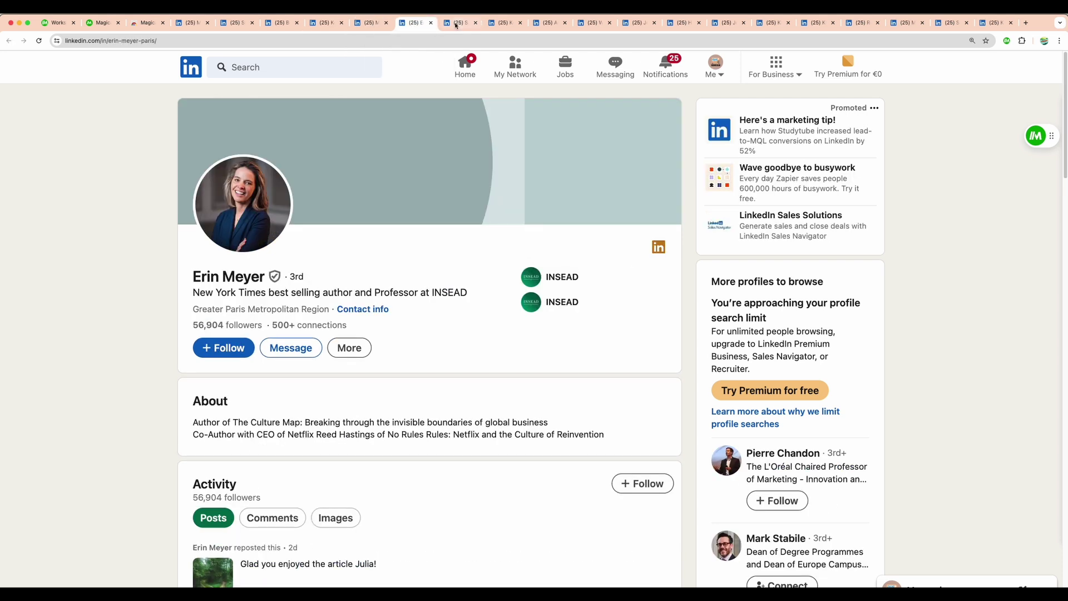
{"action": "left_click", "coordinate": [459, 24]}
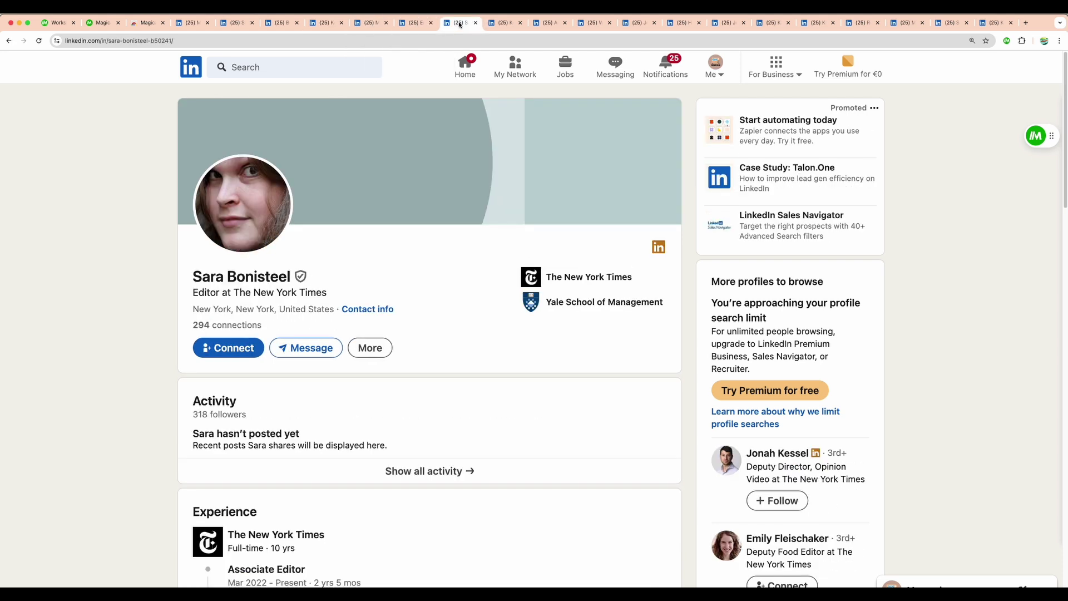
{"action": "left_click", "coordinate": [504, 24]}
{"action": "left_click", "coordinate": [549, 25]}
{"action": "left_click", "coordinate": [599, 25]}
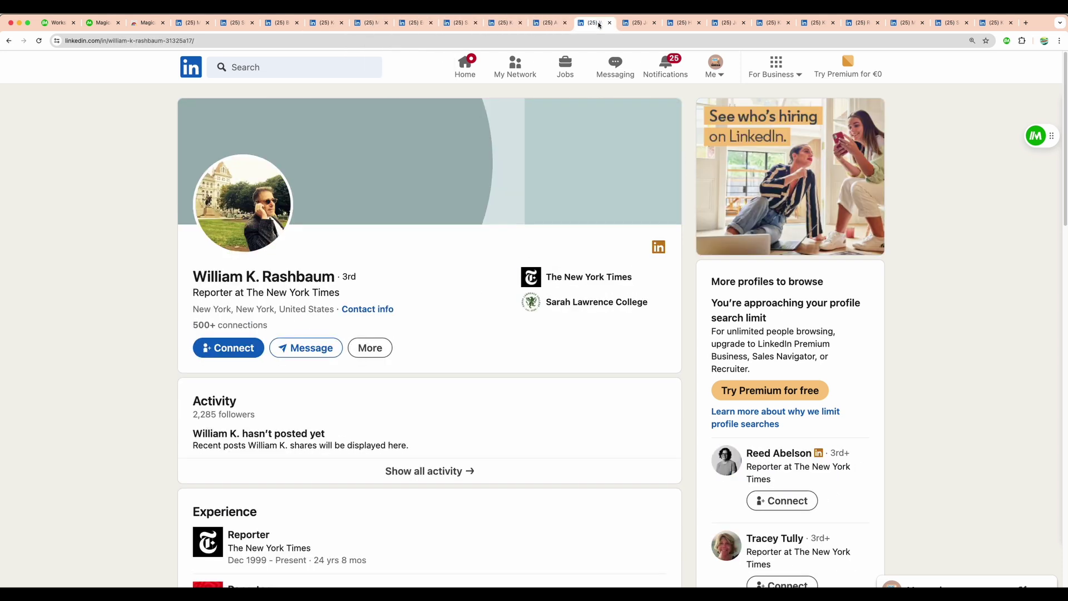
{"action": "left_click", "coordinate": [640, 25]}
{"action": "left_click", "coordinate": [684, 25]}
{"action": "left_click", "coordinate": [729, 25]}
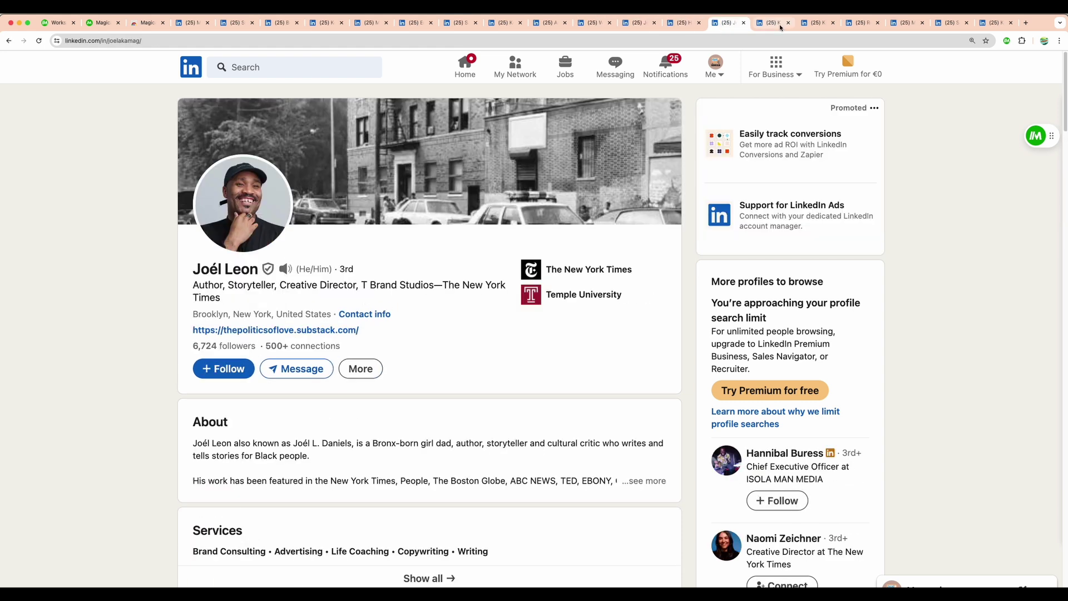
{"action": "left_click", "coordinate": [779, 26]}
{"action": "left_click", "coordinate": [818, 24]}
{"action": "left_click", "coordinate": [189, 25]}
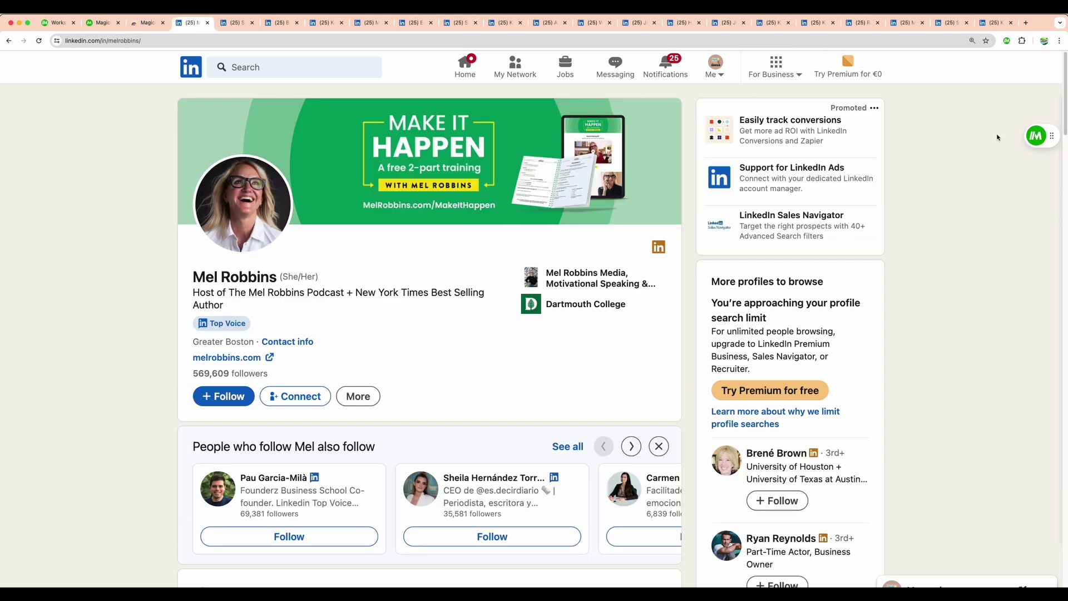
{"action": "left_click", "coordinate": [1036, 135]}
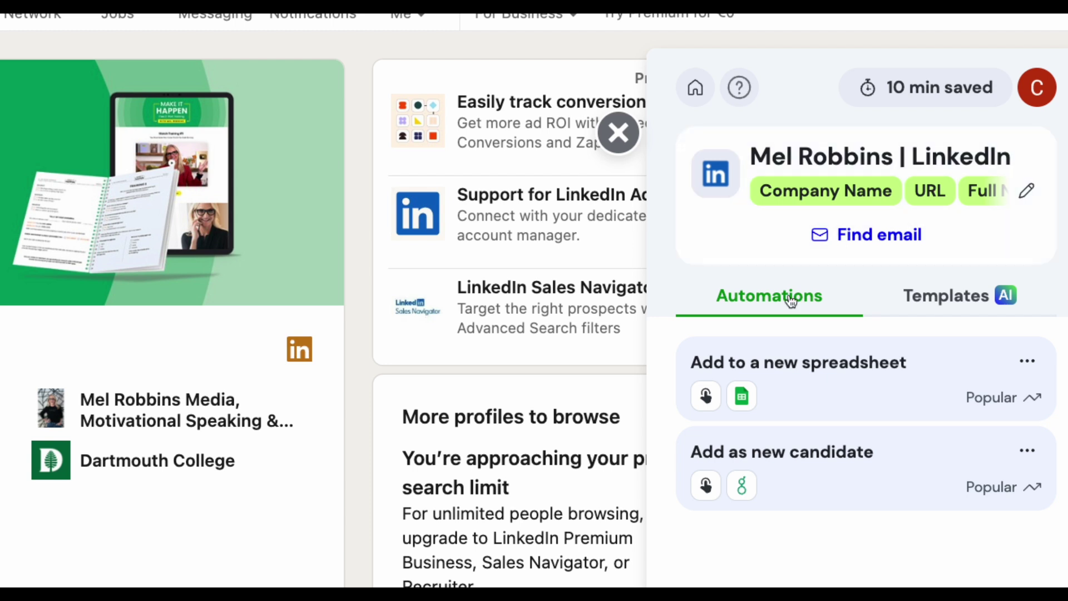
Review the company, full name and headline labels Magical captured, then return to automations.
{"action": "left_click", "coordinate": [1022, 195]}
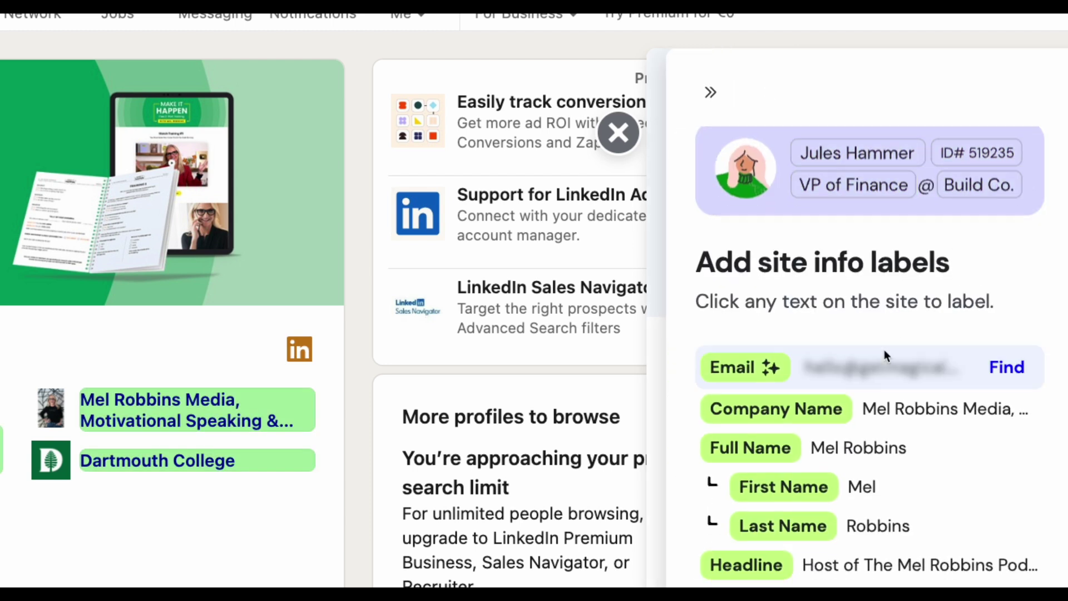
{"action": "scroll", "coordinate": [857, 378], "scroll_direction": "down", "scroll_amount": 2}
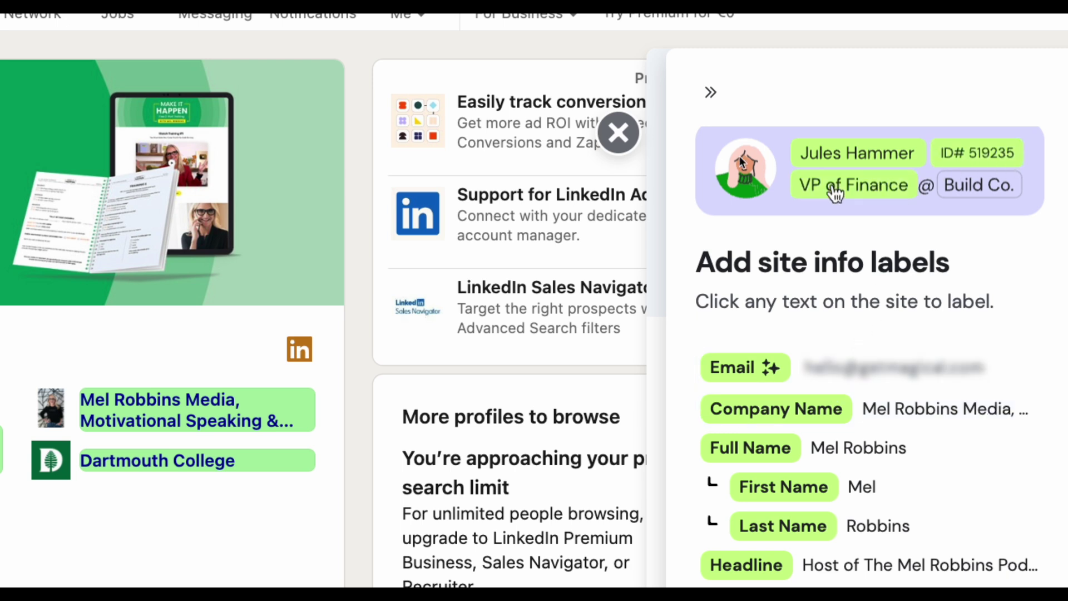
{"action": "left_click", "coordinate": [714, 95]}
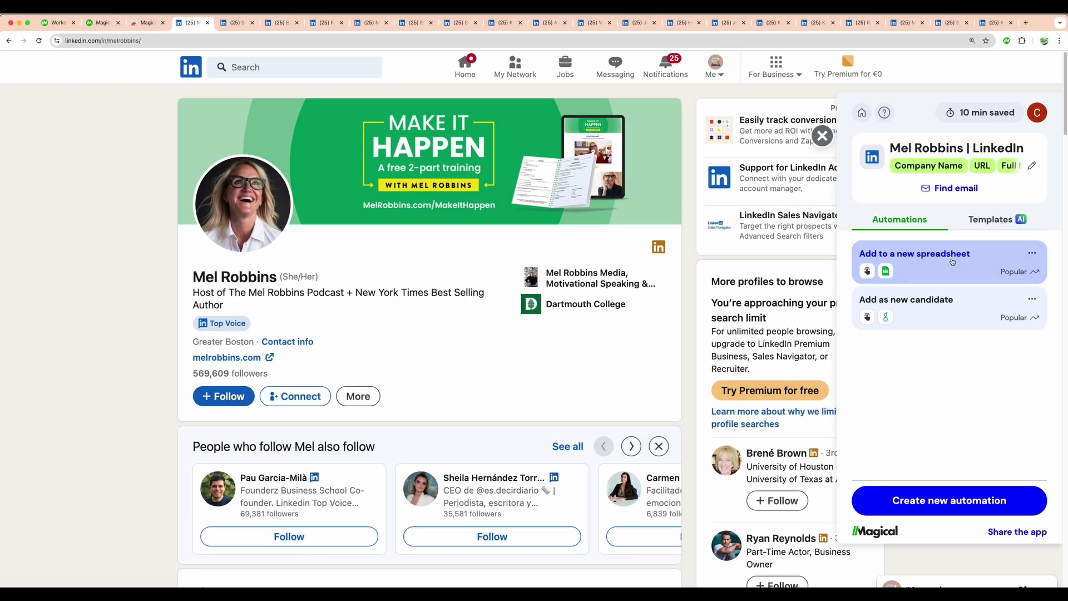
Export all profile tabs into the 'LinkedIn Profile via Magical' sheet and select A2:F19.
{"action": "left_click", "coordinate": [953, 262]}
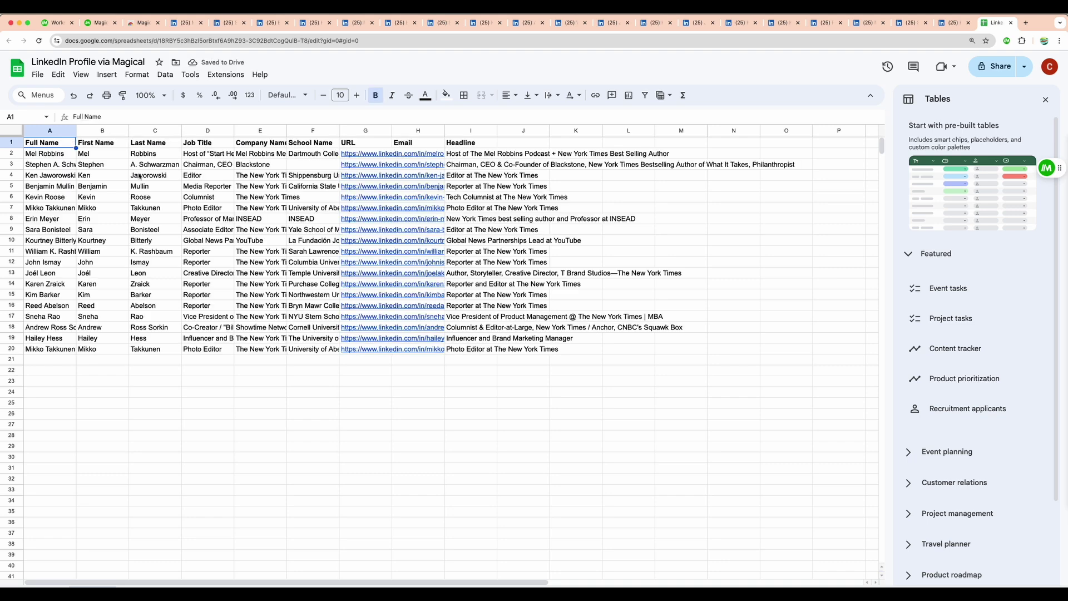
{"action": "mouse_move", "coordinate": [58, 158]}
{"action": "left_mouse_down"}
{"action": "mouse_move", "coordinate": [326, 345]}
{"action": "mouse_move", "coordinate": [593, 352]}
{"action": "left_mouse_up"}
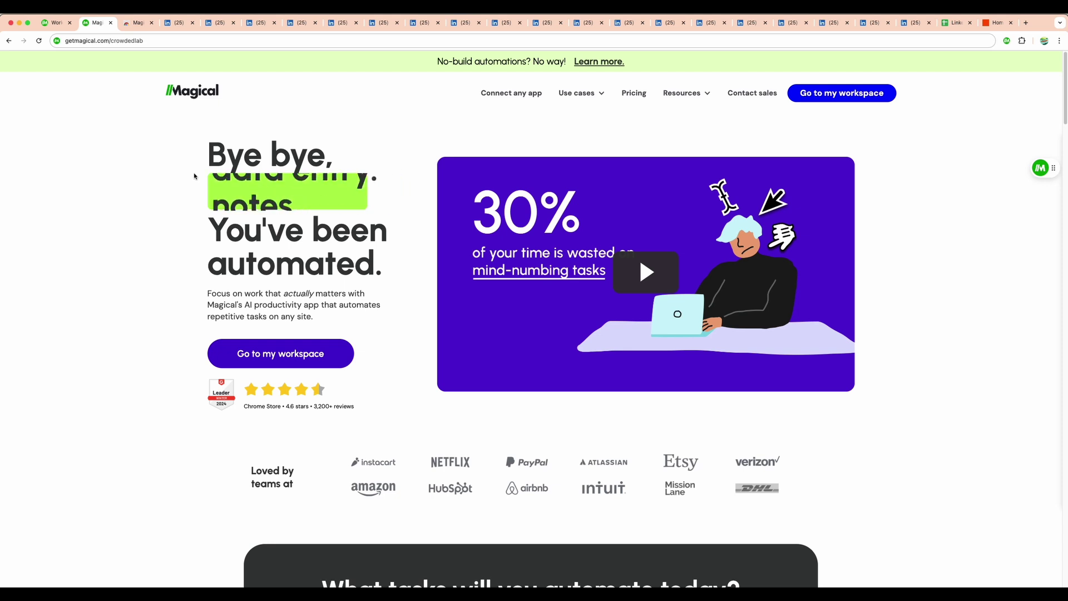
Open Magical's Chrome Web Store listing and highlight its 400,000 users and 4.6 rating.
{"action": "key", "text": "ctrl+Tab"}
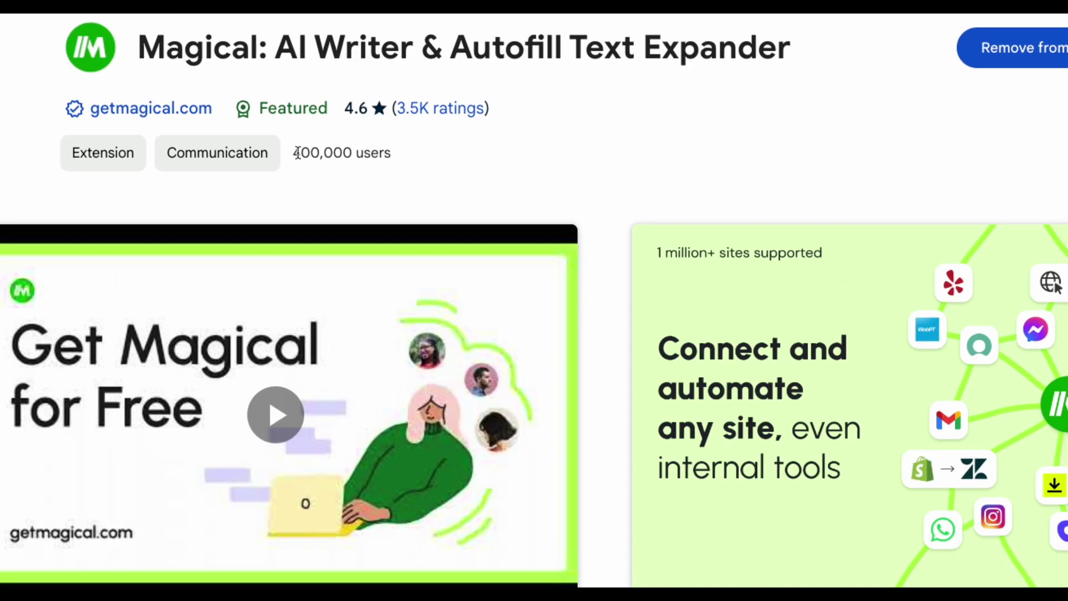
{"action": "left_click_drag", "start_coordinate": [294, 153], "coordinate": [404, 155]}
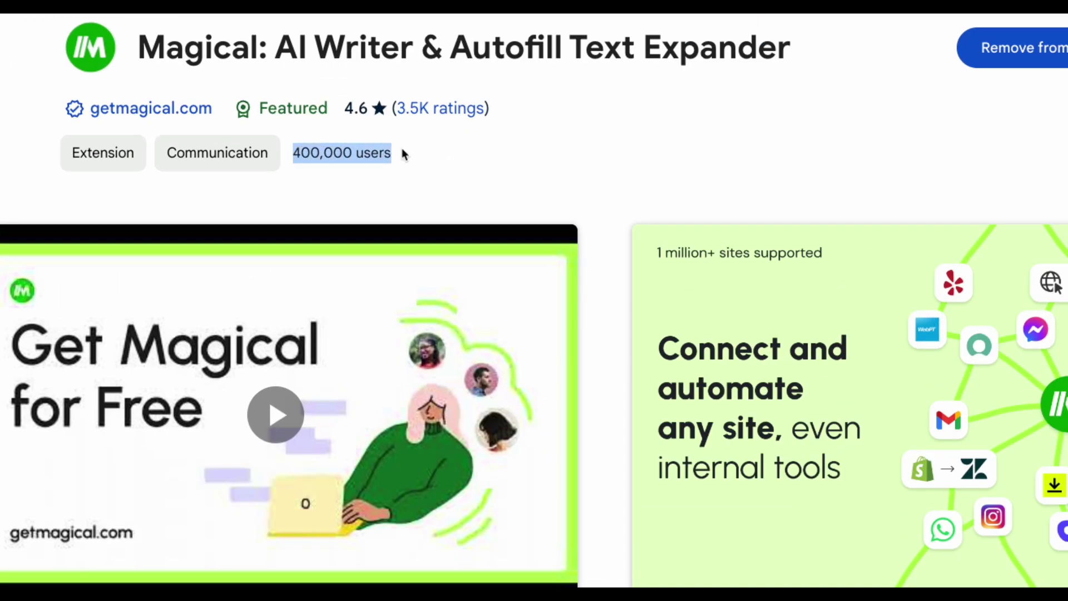
{"action": "left_click_drag", "start_coordinate": [344, 107], "coordinate": [508, 121]}
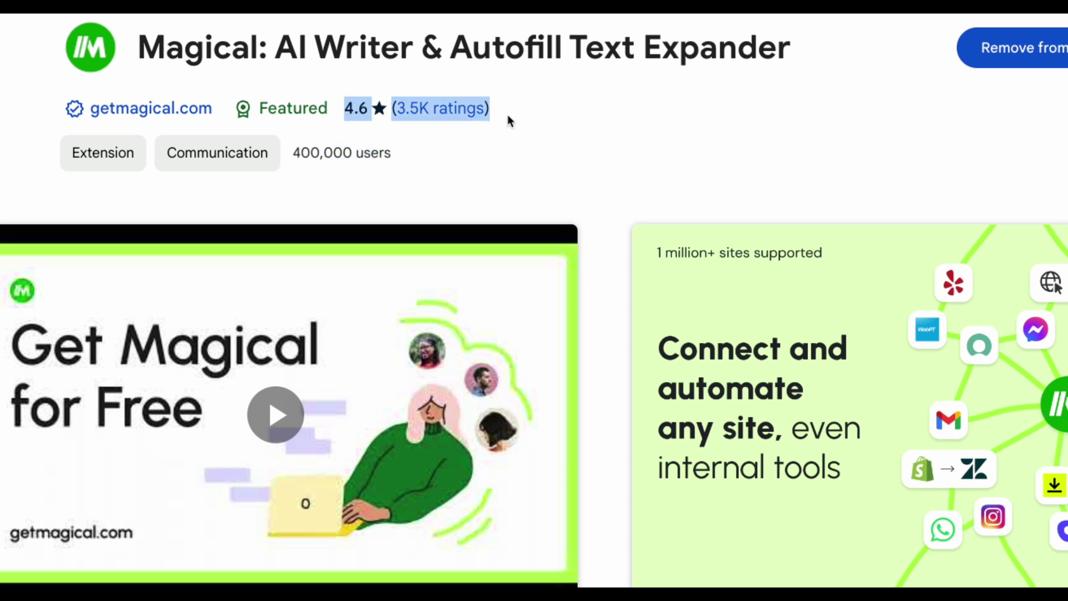
{"action": "left_click", "coordinate": [575, 188]}
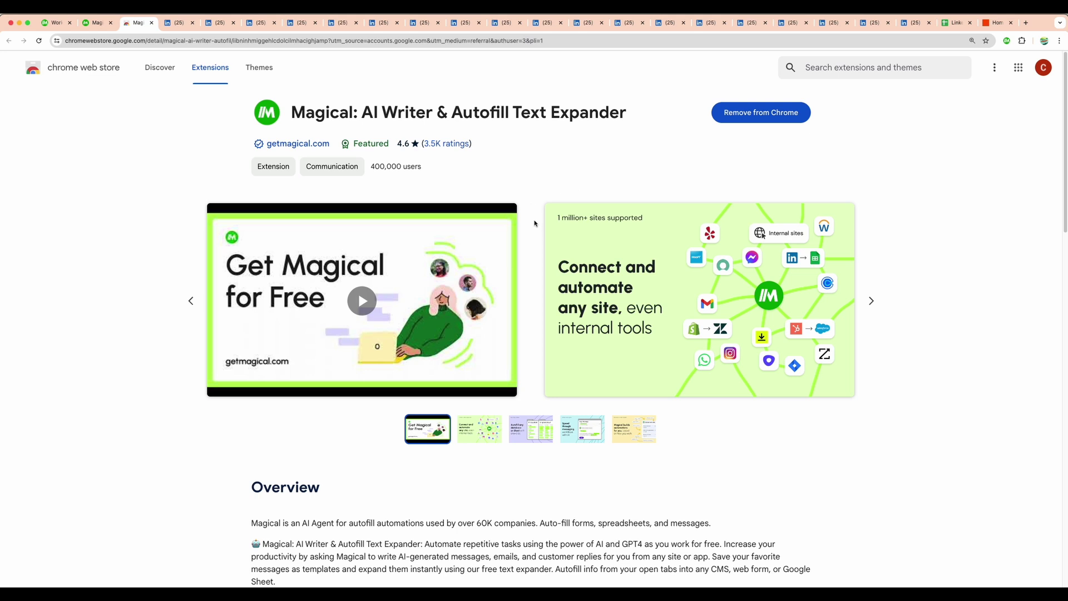
Return to the first LinkedIn profile and open Magical's panel to start a new automation.
{"action": "key", "text": "ctrl+Tab"}
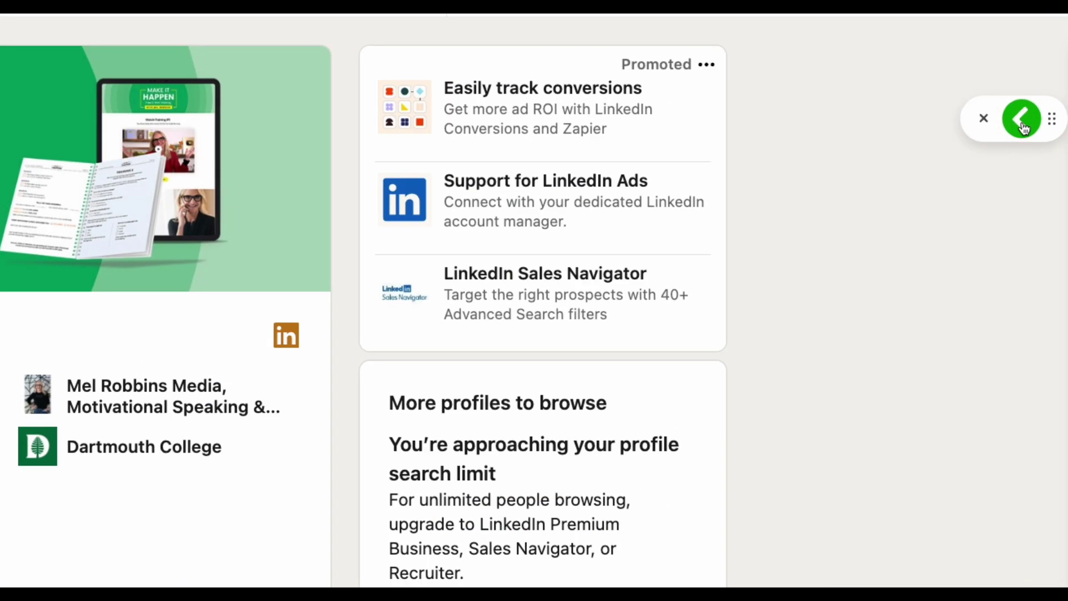
{"action": "left_click", "coordinate": [1036, 135]}
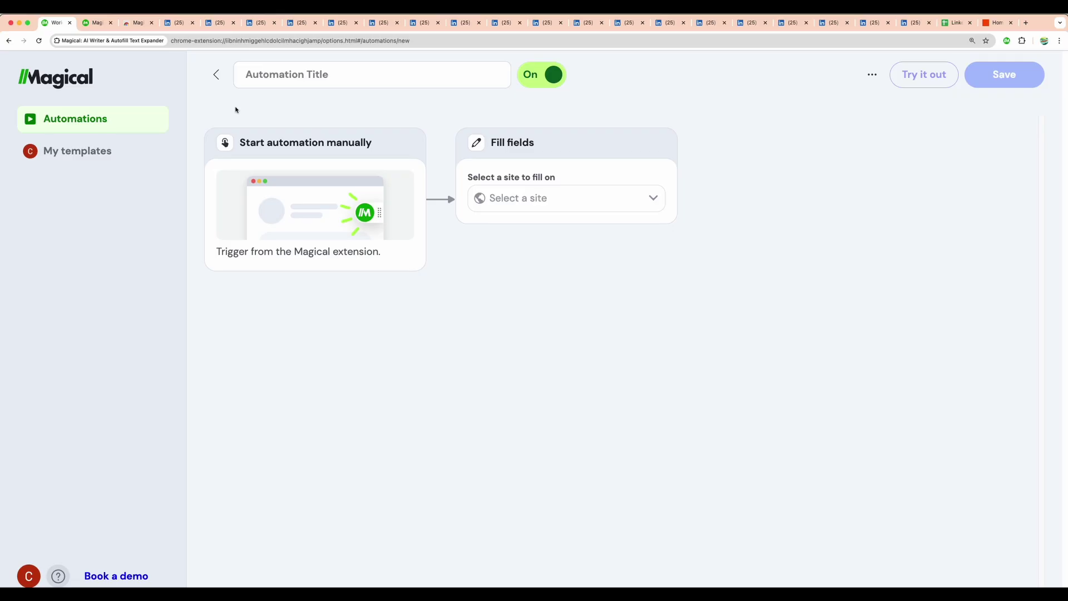
Browse the automation's site list without choosing one, then return to the Magical homepage.
{"action": "left_click", "coordinate": [538, 199]}
{"action": "scroll", "coordinate": [537, 289], "scroll_direction": "down", "scroll_amount": 2}
{"action": "scroll", "coordinate": [537, 294], "scroll_direction": "up", "scroll_amount": 2}
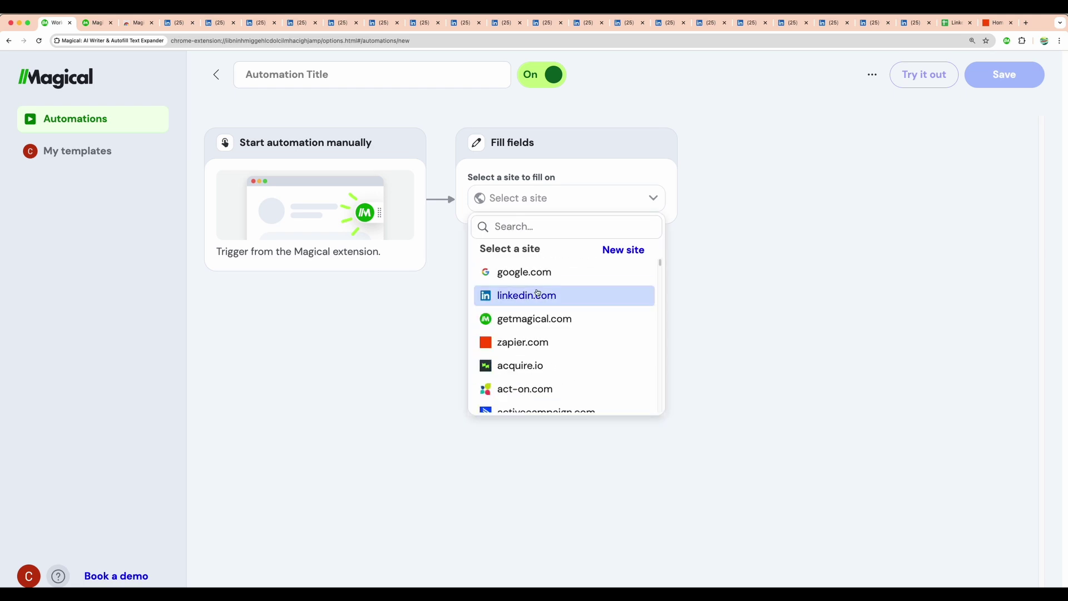
{"action": "left_click", "coordinate": [801, 139]}
{"action": "key", "text": "ctrl+Tab"}
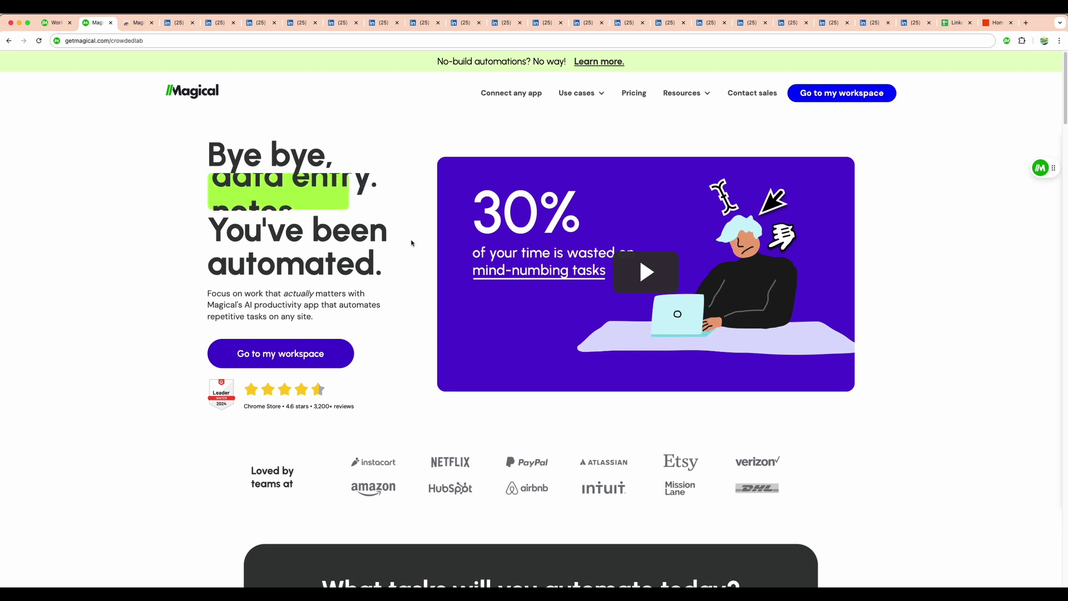
Scroll the homepage down to the 'What tasks will you automate today?' section.
{"action": "scroll", "coordinate": [407, 279], "scroll_direction": "down", "scroll_amount": 1}
{"action": "scroll", "coordinate": [406, 278], "scroll_direction": "down", "scroll_amount": 5}
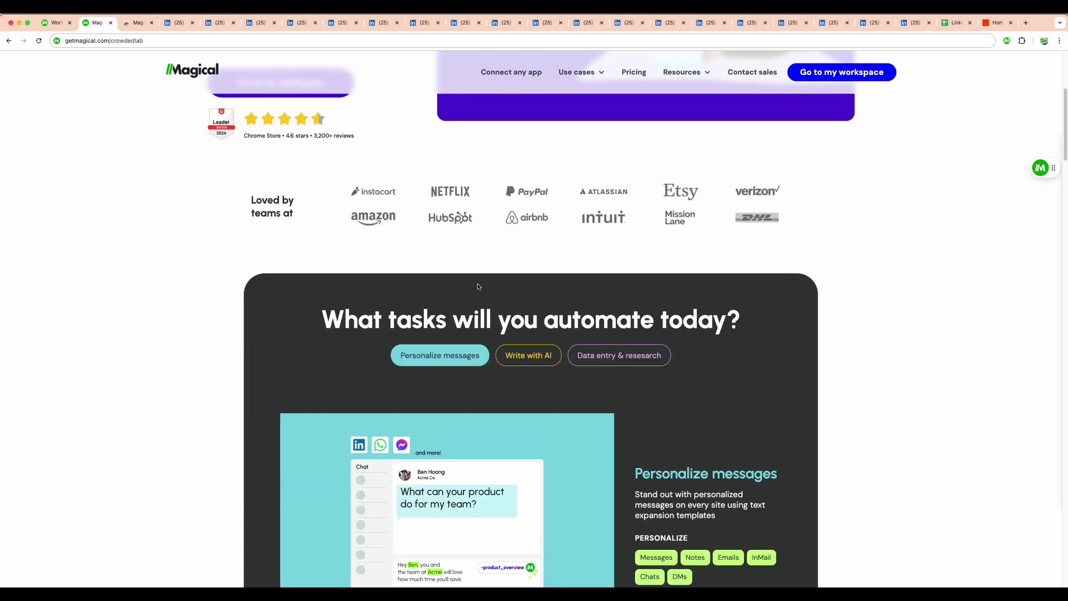
{"action": "scroll", "coordinate": [479, 289], "scroll_direction": "down", "scroll_amount": 3}
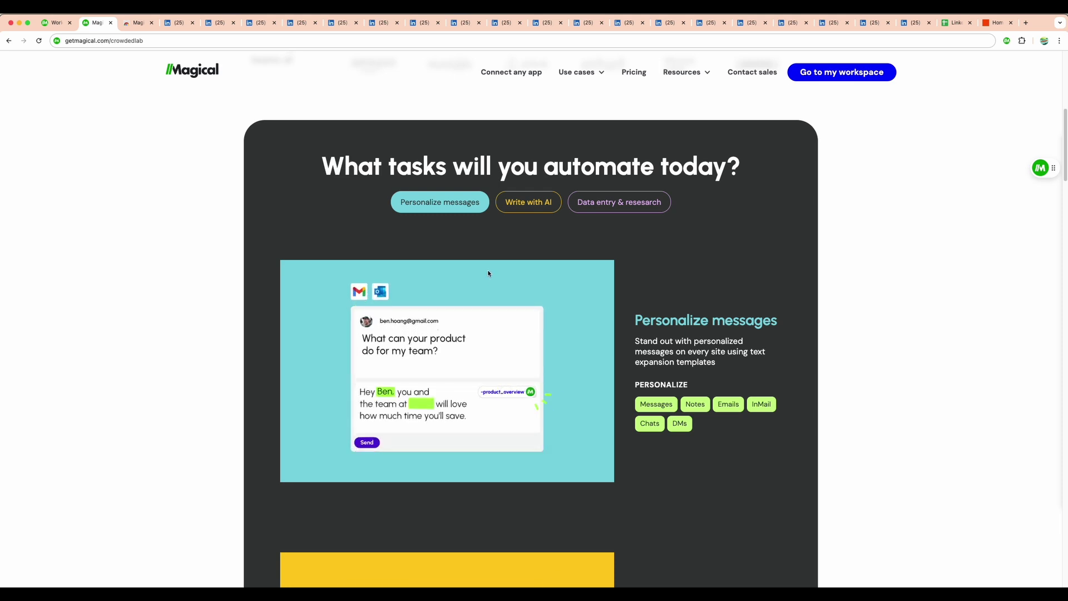
Start a new Zap, search 'linke' for its trigger app, then revisit the LinkedIn profiles.
{"action": "left_click", "coordinate": [997, 25]}
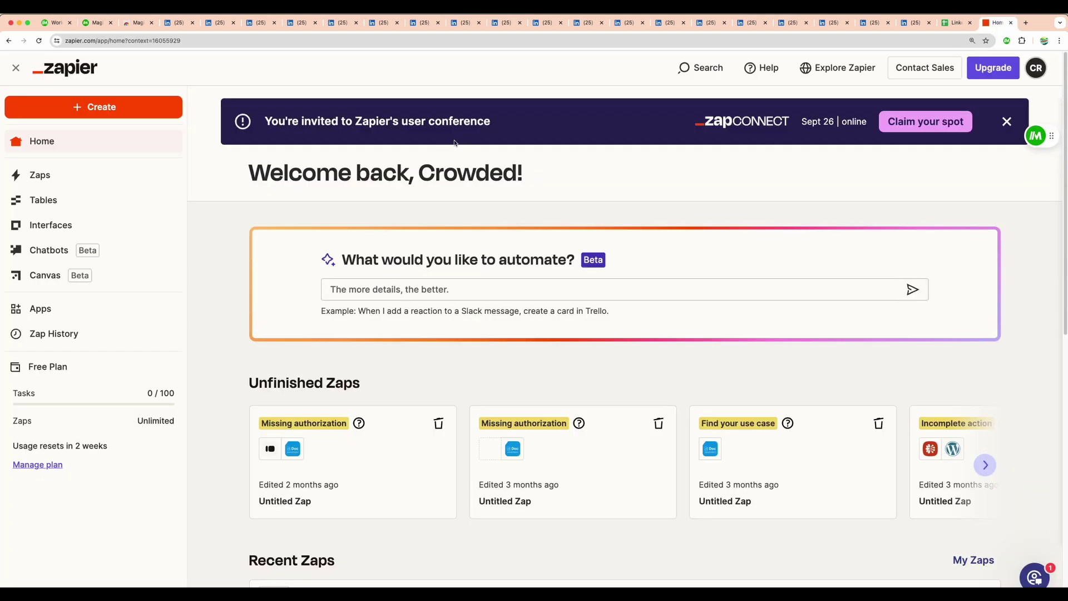
{"action": "left_click", "coordinate": [135, 112]}
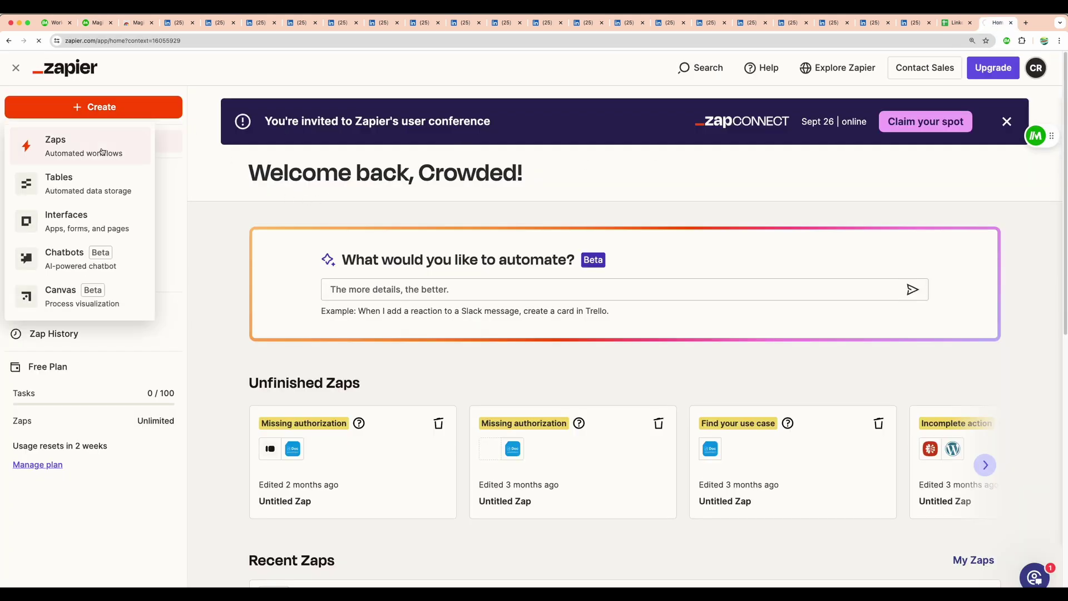
{"action": "left_click", "coordinate": [103, 149]}
{"action": "left_click", "coordinate": [486, 342]}
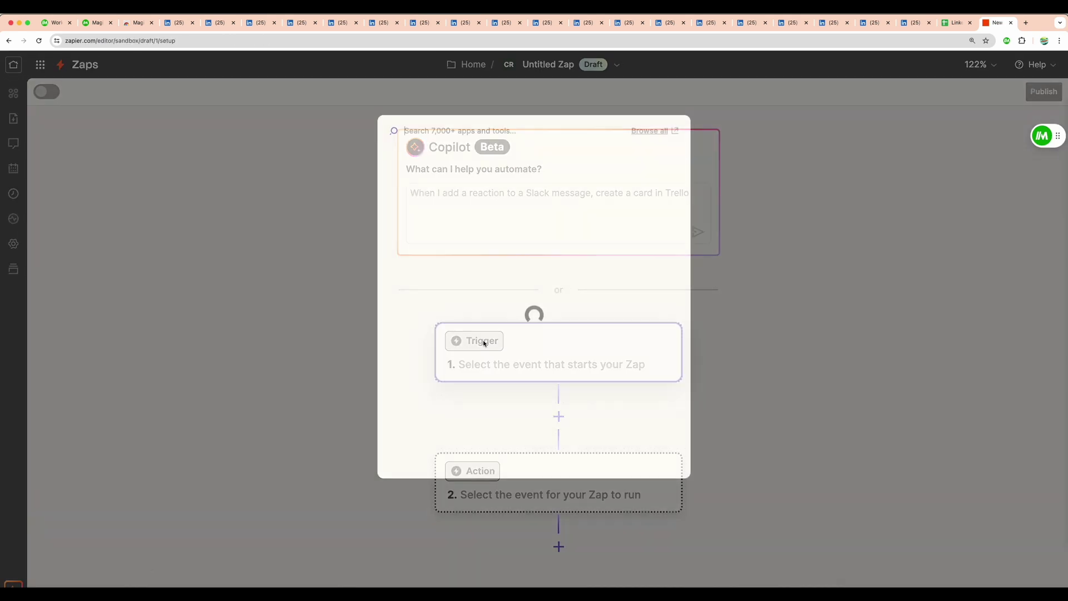
{"action": "type", "text": "linke"}
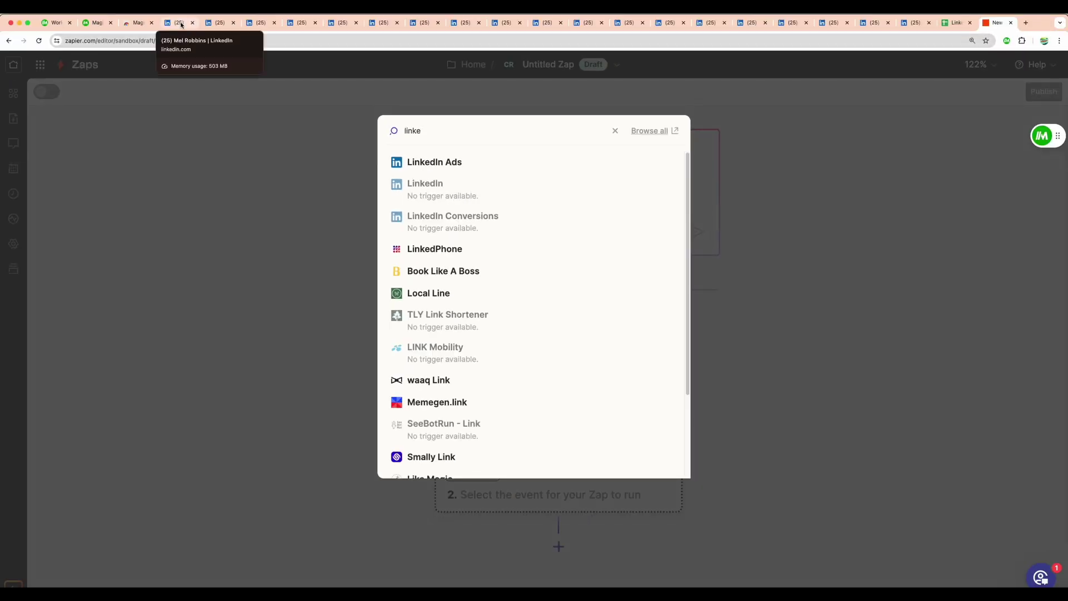
{"action": "left_click", "coordinate": [179, 23]}
{"action": "left_click", "coordinate": [219, 23]}
Inspect scraped company and first-name cells and select the table A1:J20 in the profile sheet.
{"action": "left_click", "coordinate": [261, 24]}
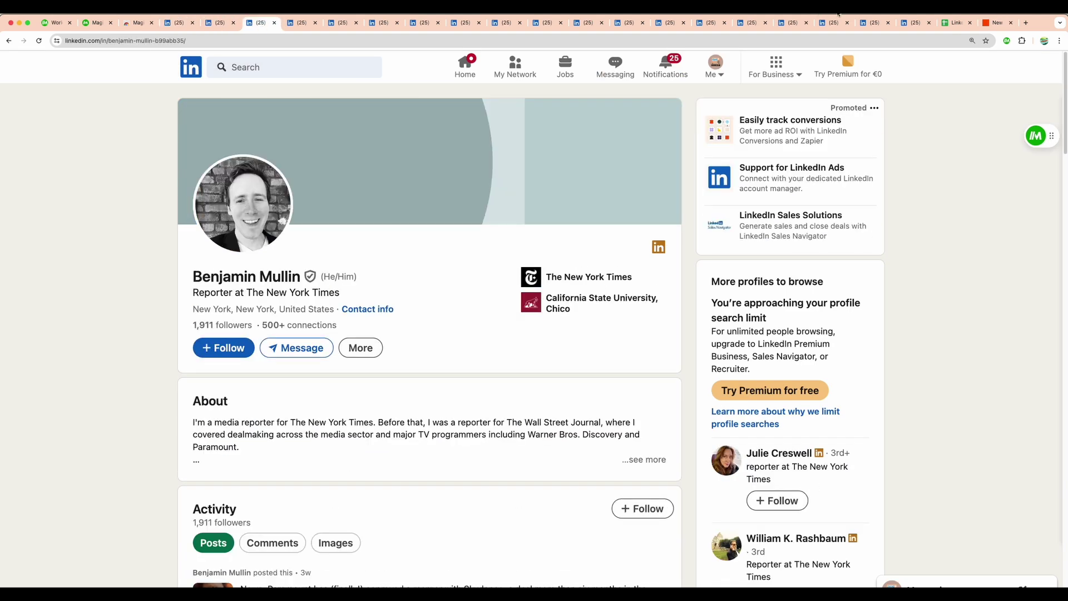
{"action": "left_click", "coordinate": [956, 22]}
{"action": "left_click", "coordinate": [273, 199]}
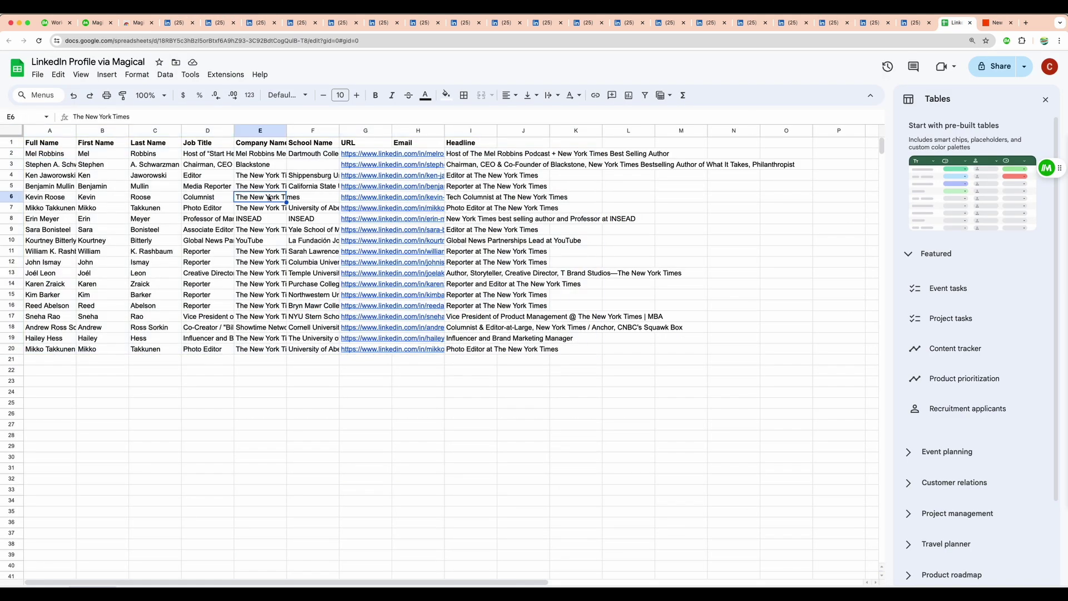
{"action": "left_click", "coordinate": [109, 186]}
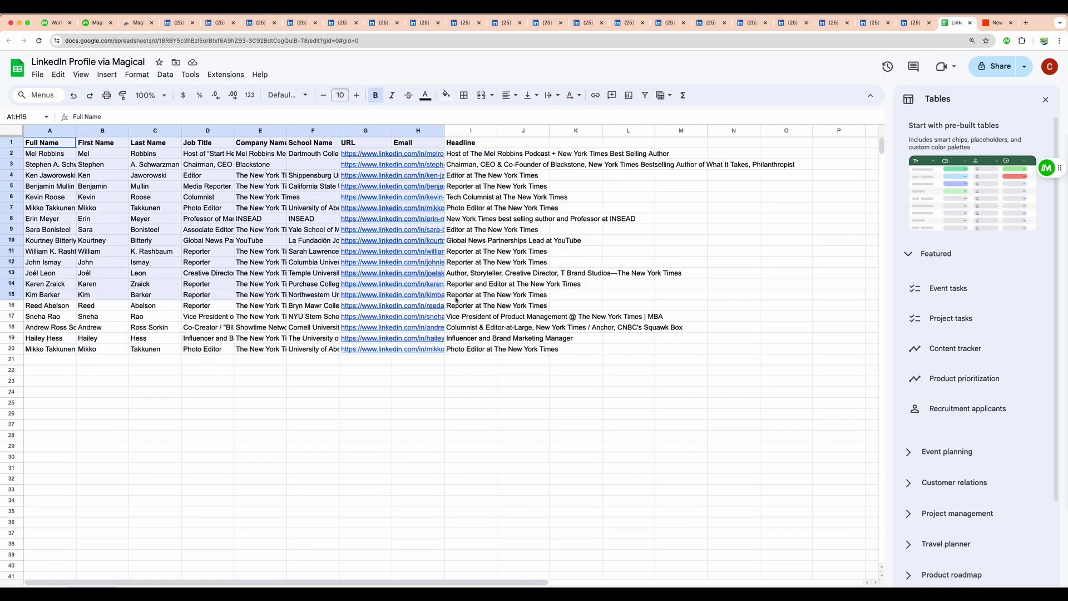
{"action": "left_click_drag", "start_coordinate": [53, 146], "coordinate": [523, 349]}
Clear the selection, close the pre-built tables panel and return to the Magical website.
{"action": "left_click", "coordinate": [523, 349]}
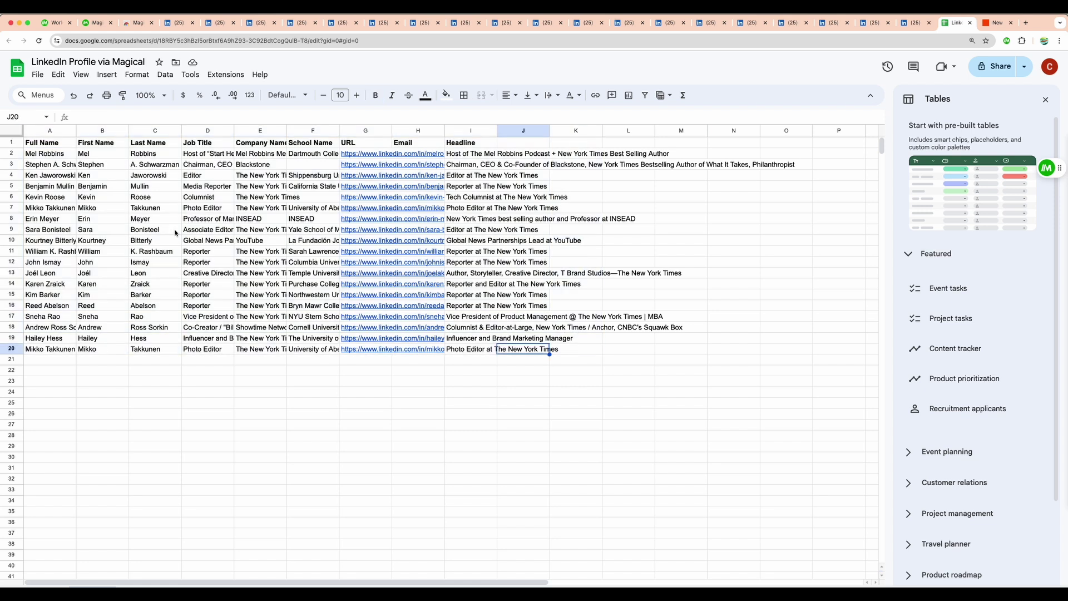
{"action": "left_click", "coordinate": [1046, 100]}
{"action": "key", "text": "super+2"}
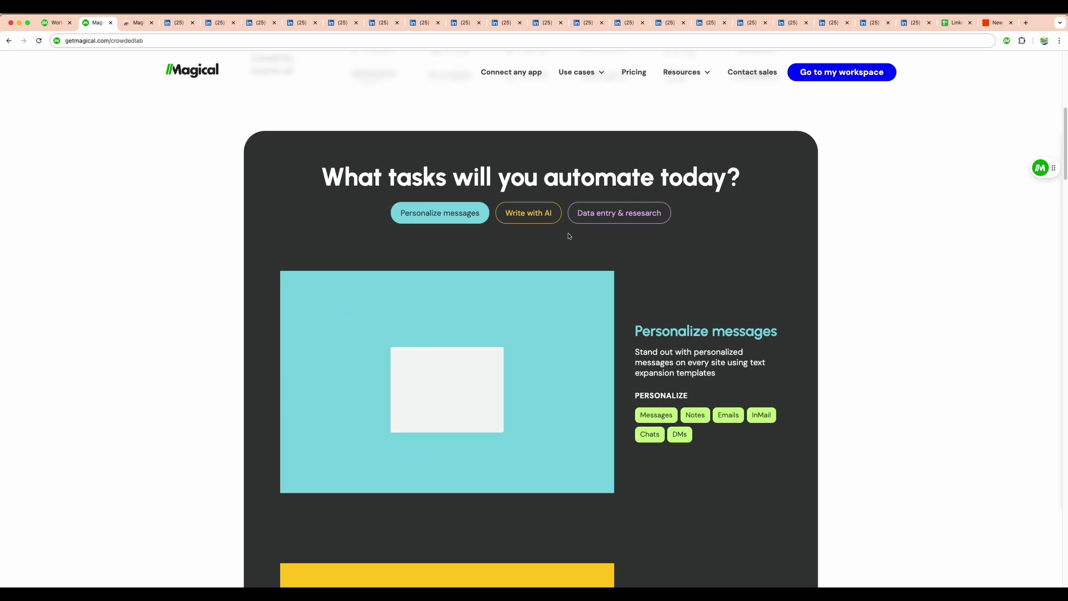
Scroll past the Personalize messages demo to the Write with AI sales-email example.
{"action": "scroll", "coordinate": [616, 316], "scroll_direction": "down", "scroll_amount": 1}
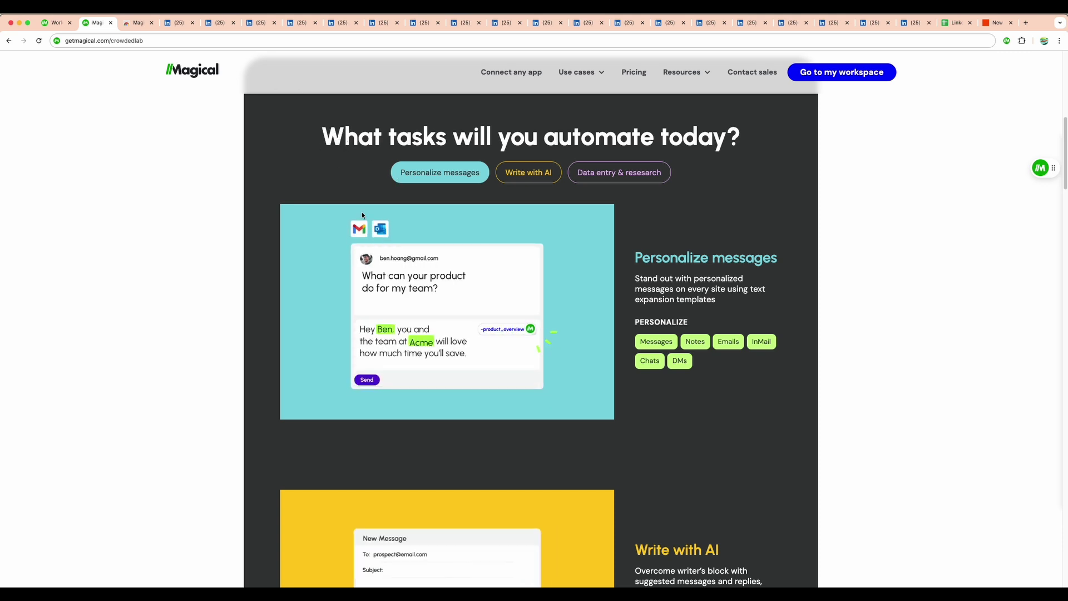
{"action": "scroll", "coordinate": [423, 278], "scroll_direction": "down", "scroll_amount": 1}
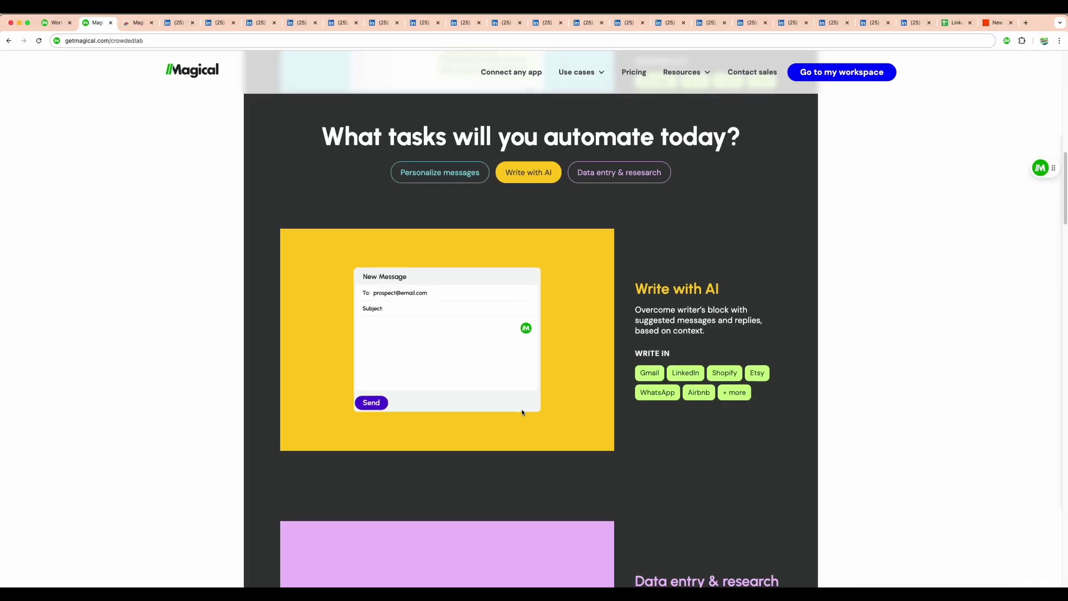
Scroll to the Data entry & research demo that autofills a CRM from a profile.
{"action": "scroll", "coordinate": [522, 412], "scroll_direction": "down", "scroll_amount": 3}
{"action": "scroll", "coordinate": [676, 290], "scroll_direction": "down", "scroll_amount": 3}
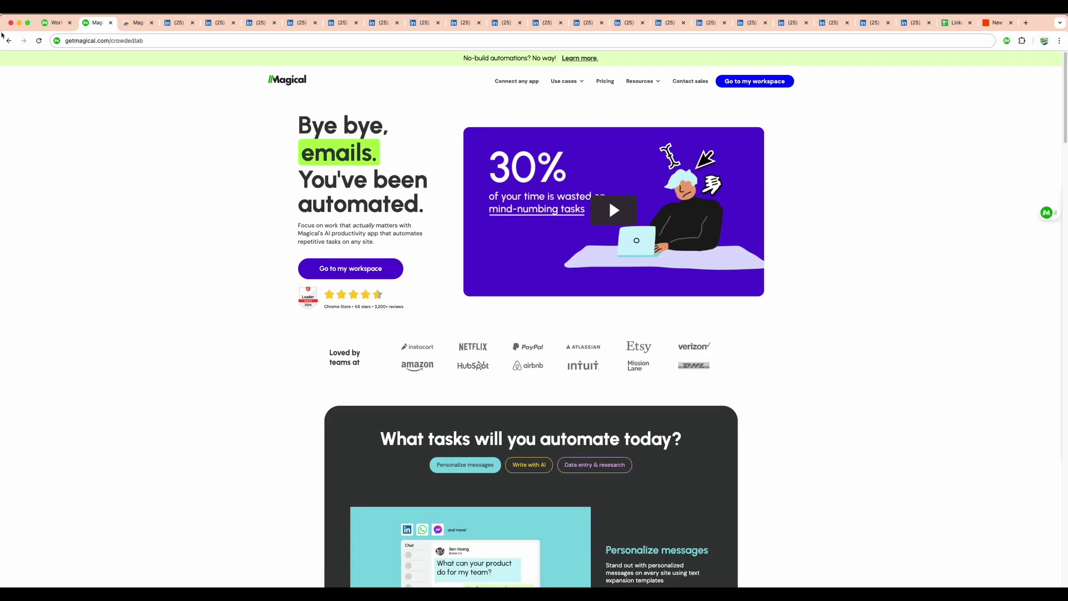
Cycle through every open LinkedIn profile tab, ending back on Mel Robbins' profile.
{"action": "left_click", "coordinate": [180, 23]}
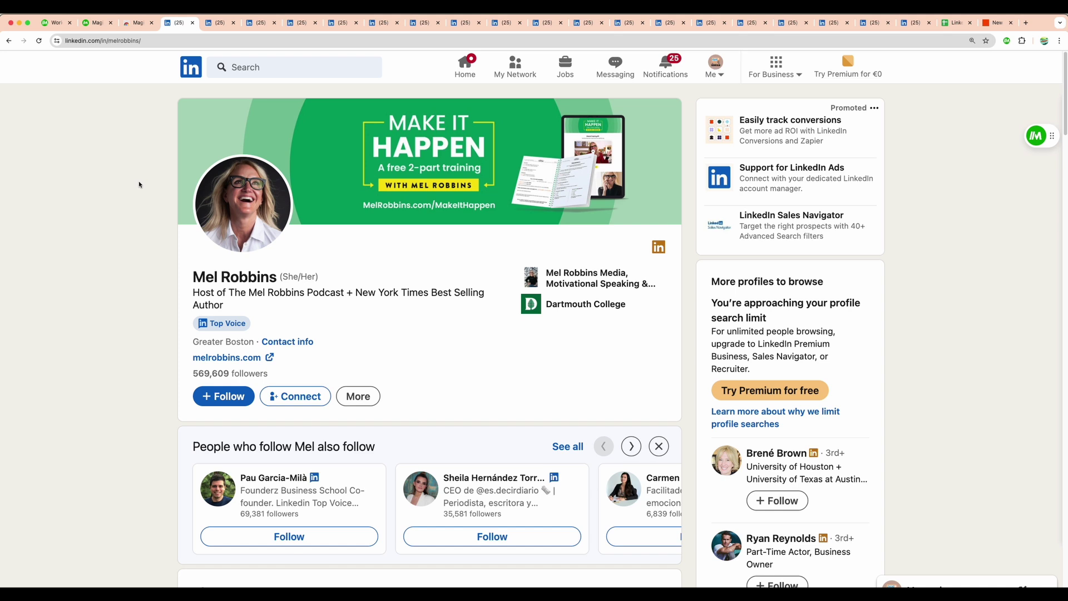
{"action": "left_click", "coordinate": [220, 24]}
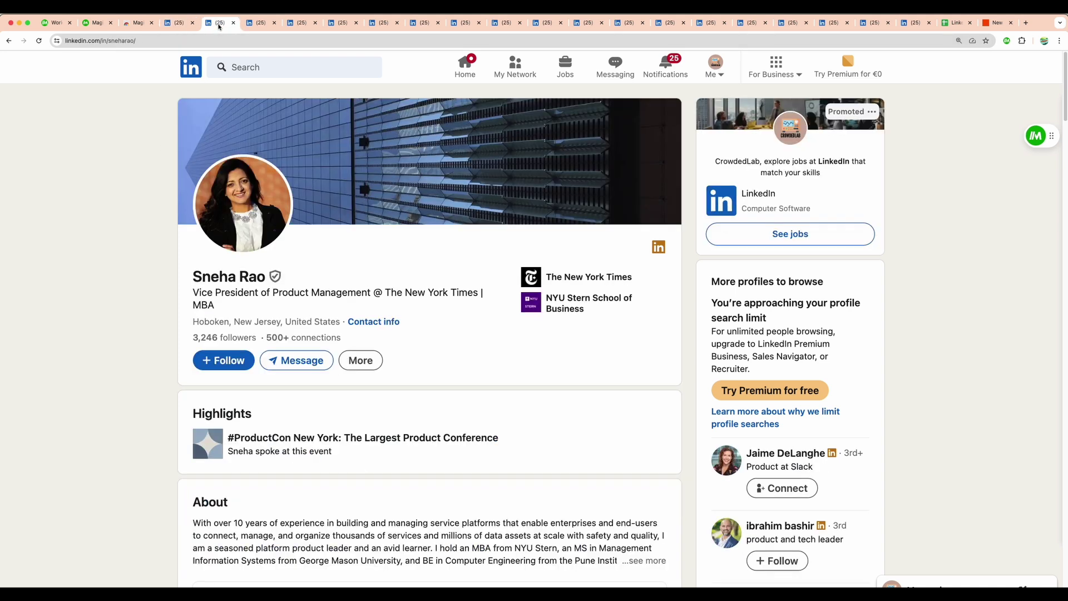
{"action": "left_click", "coordinate": [261, 25]}
{"action": "left_click", "coordinate": [295, 27]}
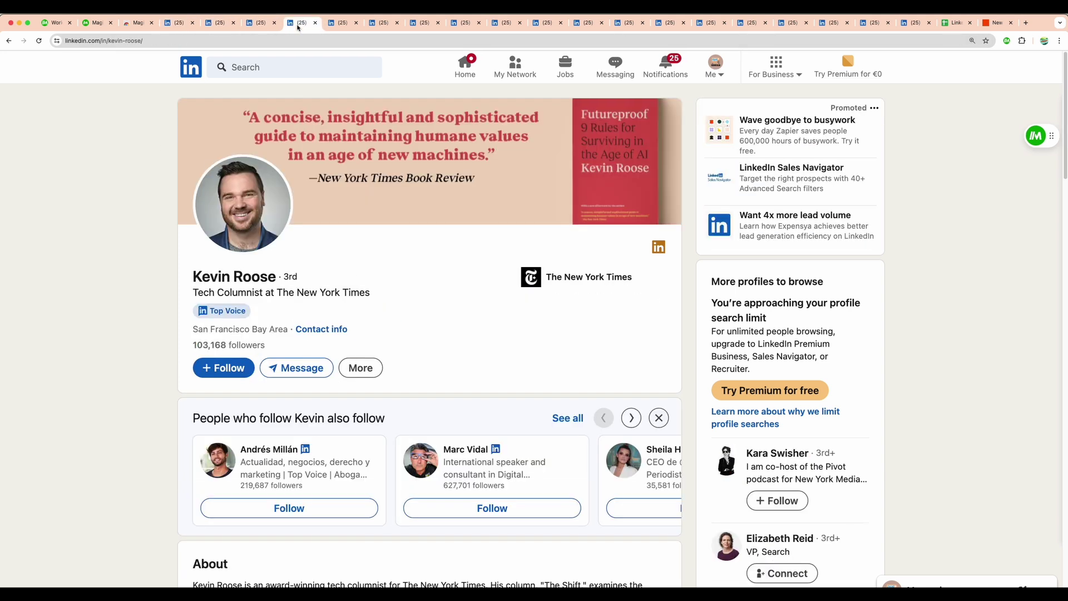
{"action": "left_click", "coordinate": [344, 28]}
{"action": "left_click", "coordinate": [381, 25]}
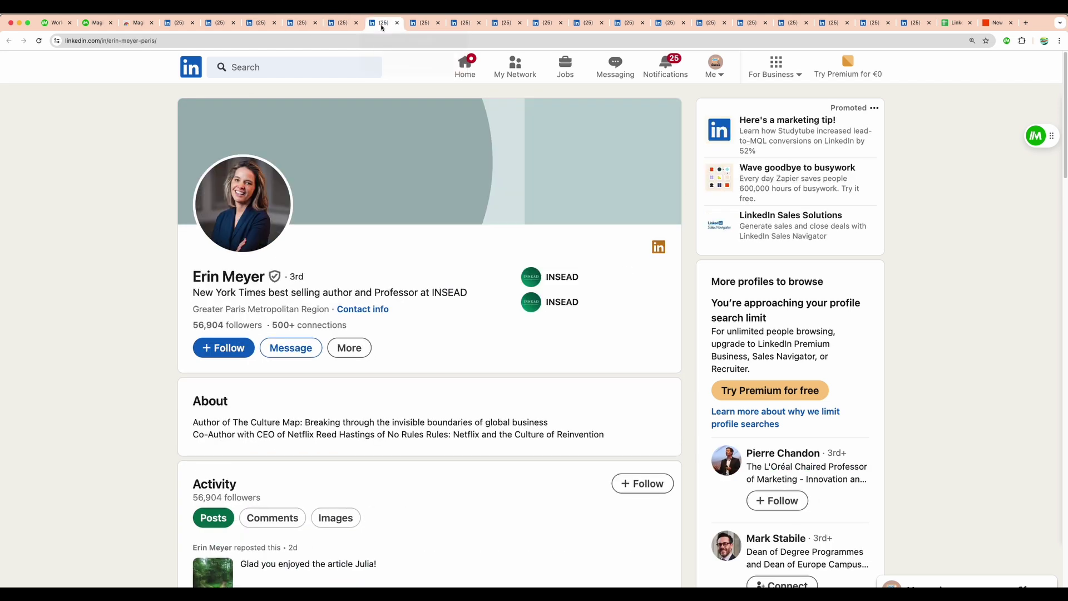
{"action": "left_click", "coordinate": [423, 28]}
{"action": "left_click", "coordinate": [463, 29]}
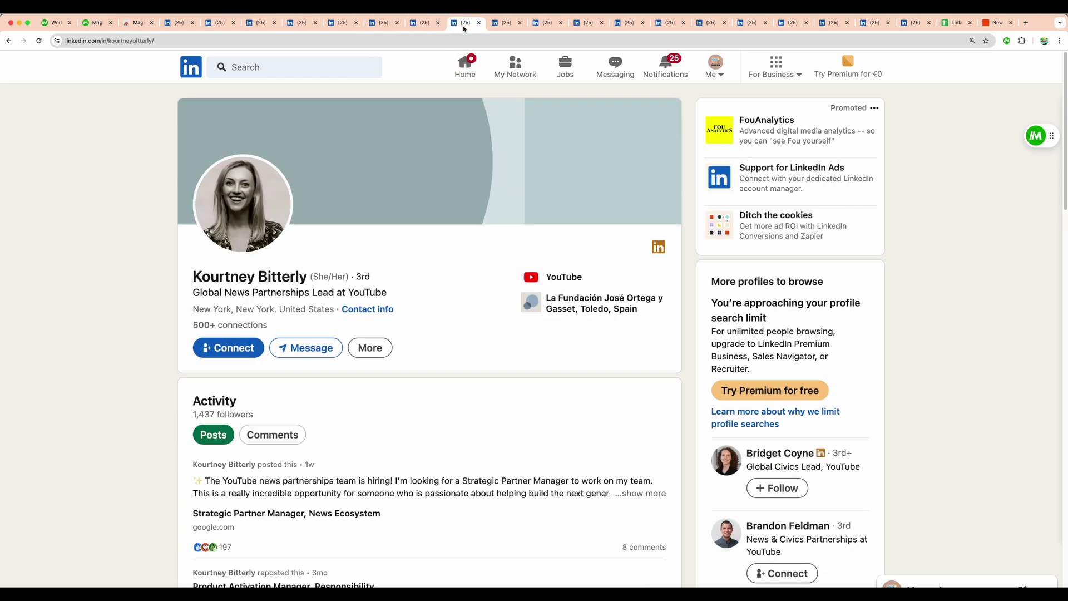
{"action": "left_click", "coordinate": [504, 25]}
{"action": "left_click", "coordinate": [549, 28]}
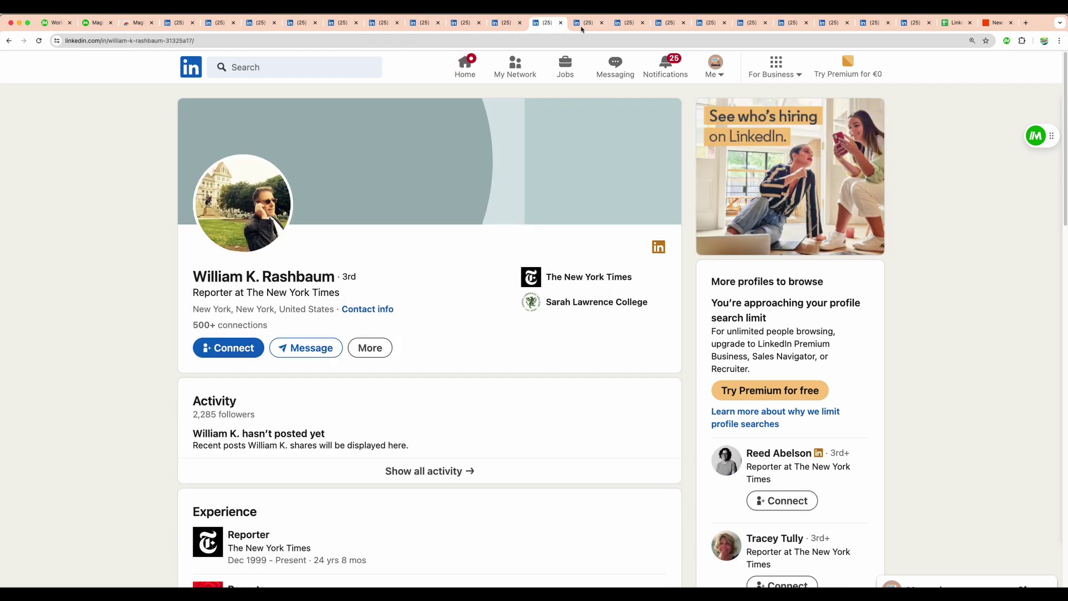
{"action": "left_click", "coordinate": [587, 28]}
{"action": "left_click", "coordinate": [625, 28]}
{"action": "left_click", "coordinate": [662, 26]}
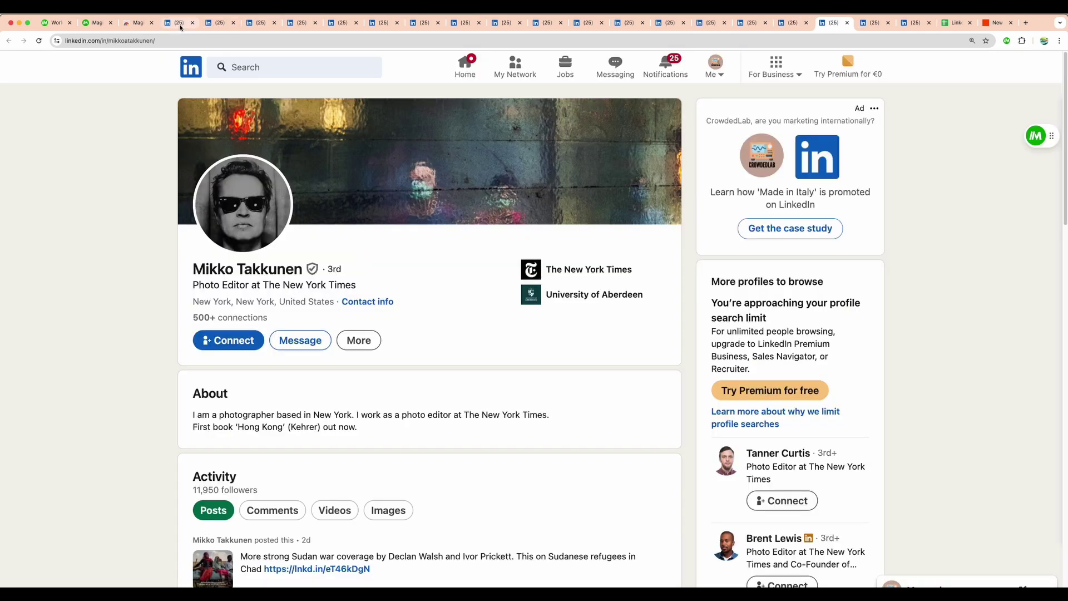
{"action": "left_click", "coordinate": [179, 25]}
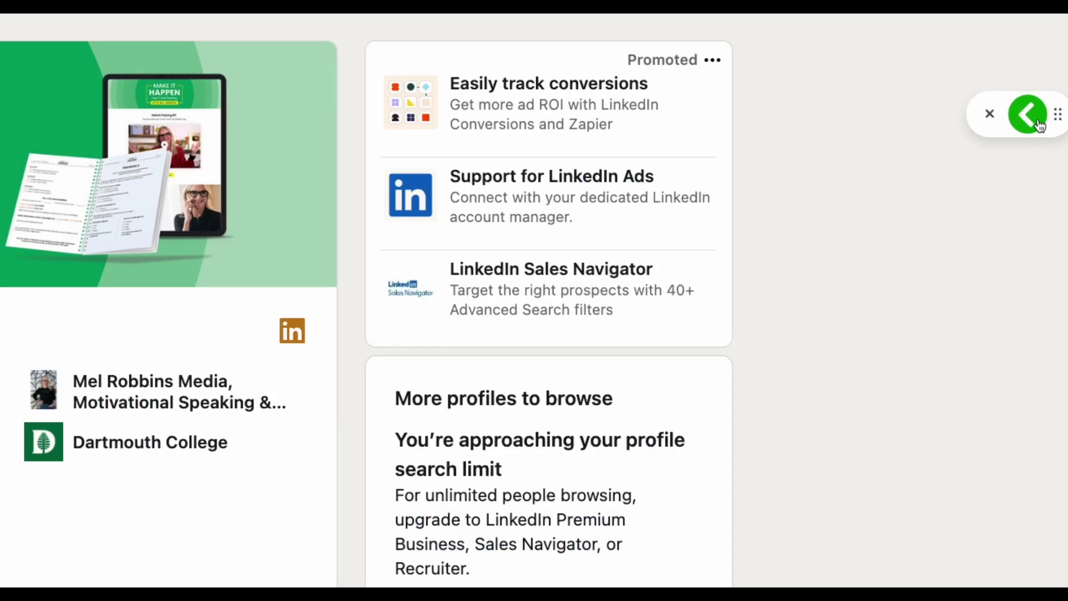
Add a Followers label for the profile's follower count, then run the spreadsheet transfer.
{"action": "left_click", "coordinate": [1036, 136]}
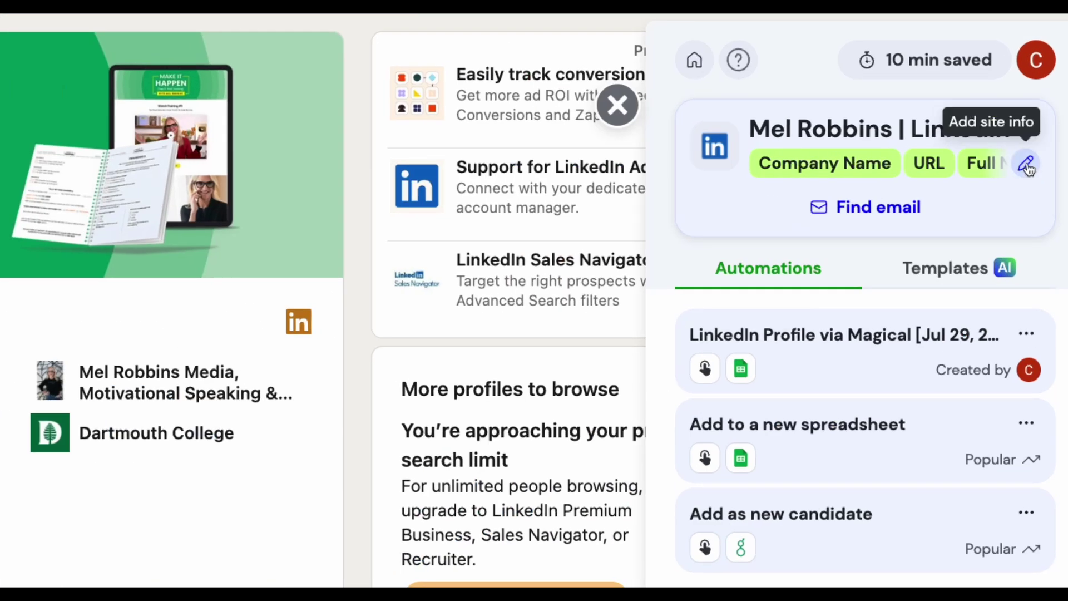
{"action": "left_click", "coordinate": [1027, 165]}
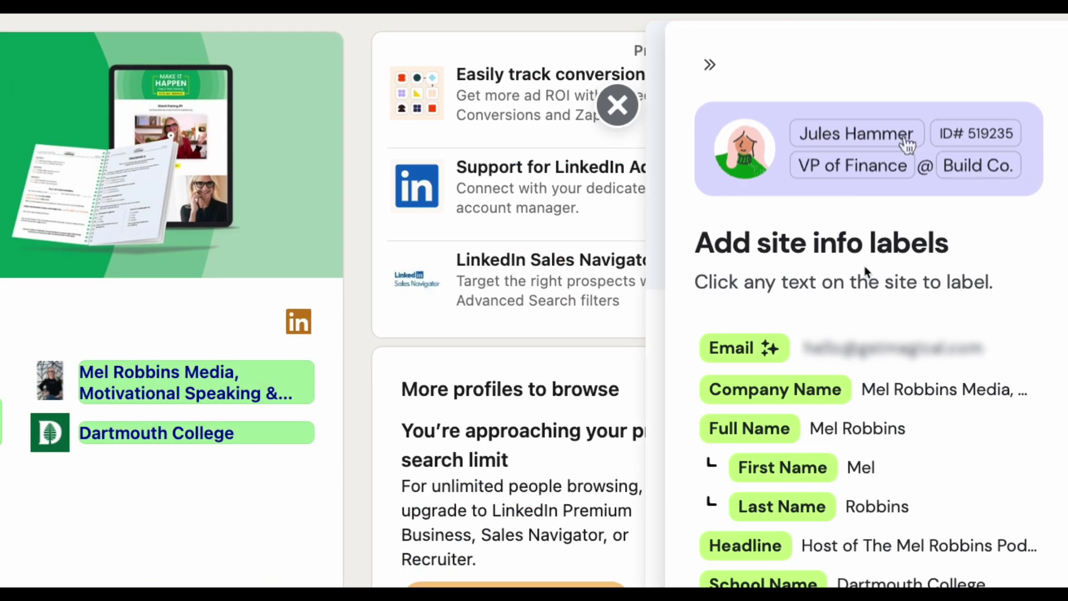
{"action": "mouse_move", "coordinate": [860, 421]}
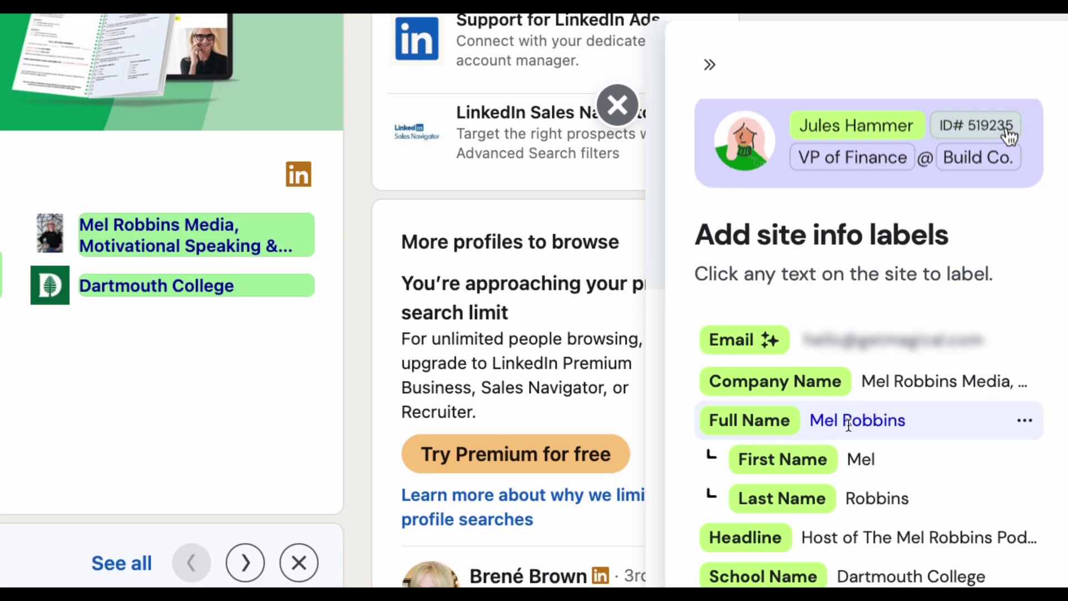
{"action": "scroll", "coordinate": [529, 360], "scroll_direction": "up", "scroll_amount": 3}
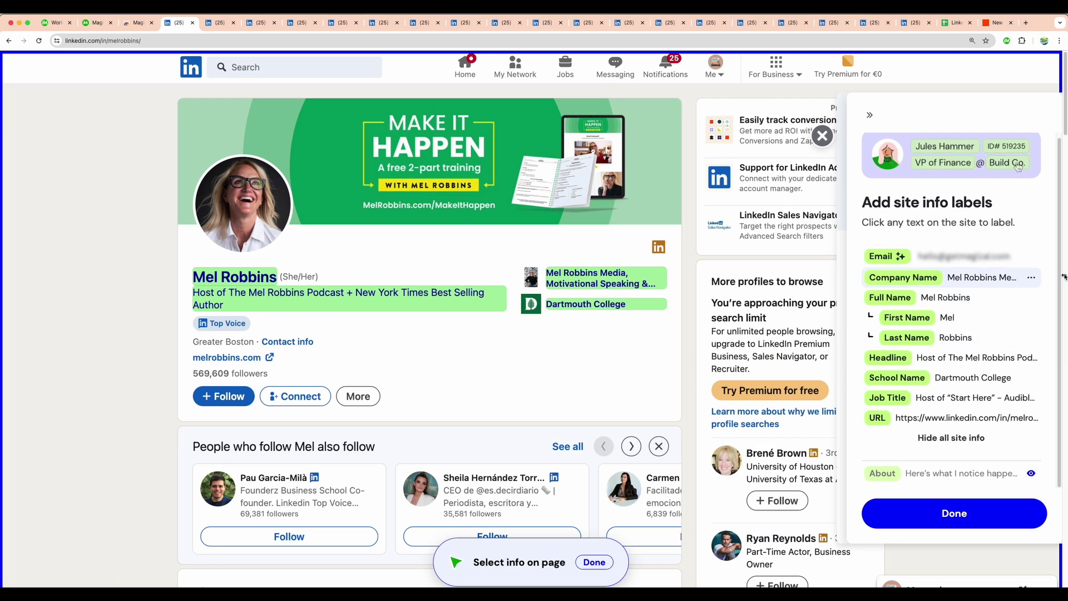
{"action": "scroll", "coordinate": [985, 147], "scroll_direction": "down", "scroll_amount": 1}
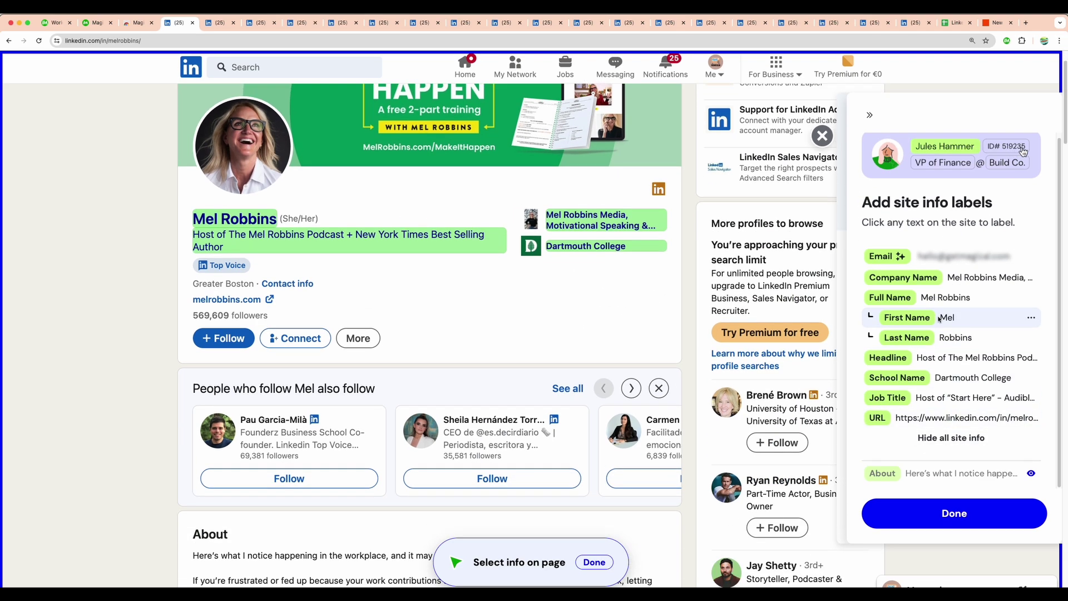
{"action": "scroll", "coordinate": [482, 303], "scroll_direction": "up", "scroll_amount": 1}
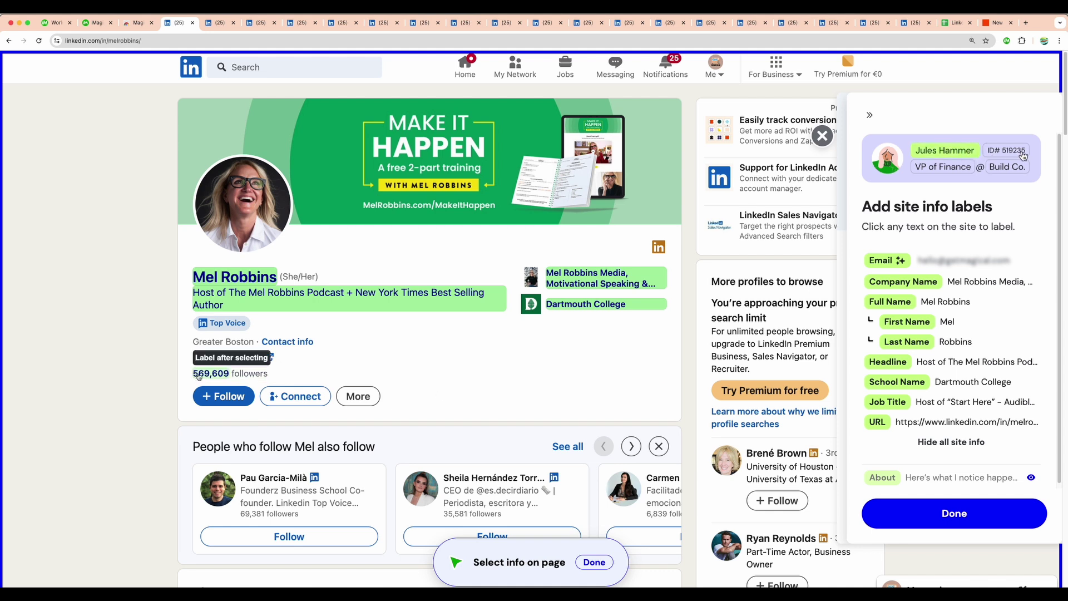
{"action": "left_click", "coordinate": [252, 378]}
{"action": "type", "text": "Follo"}
{"action": "left_click", "coordinate": [473, 282]}
{"action": "left_click", "coordinate": [601, 257]}
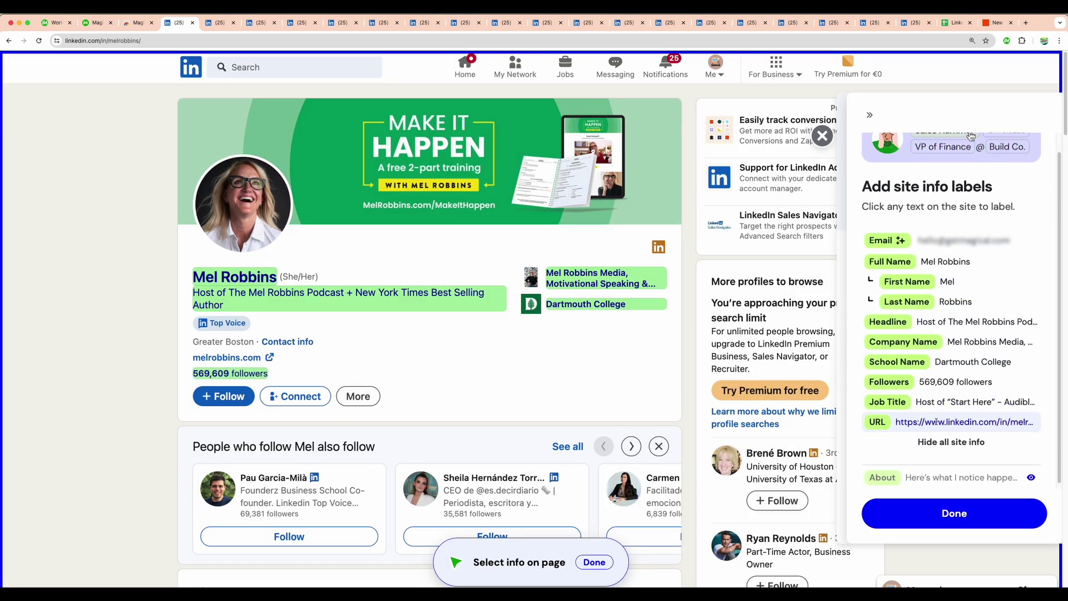
{"action": "left_click", "coordinate": [976, 518]}
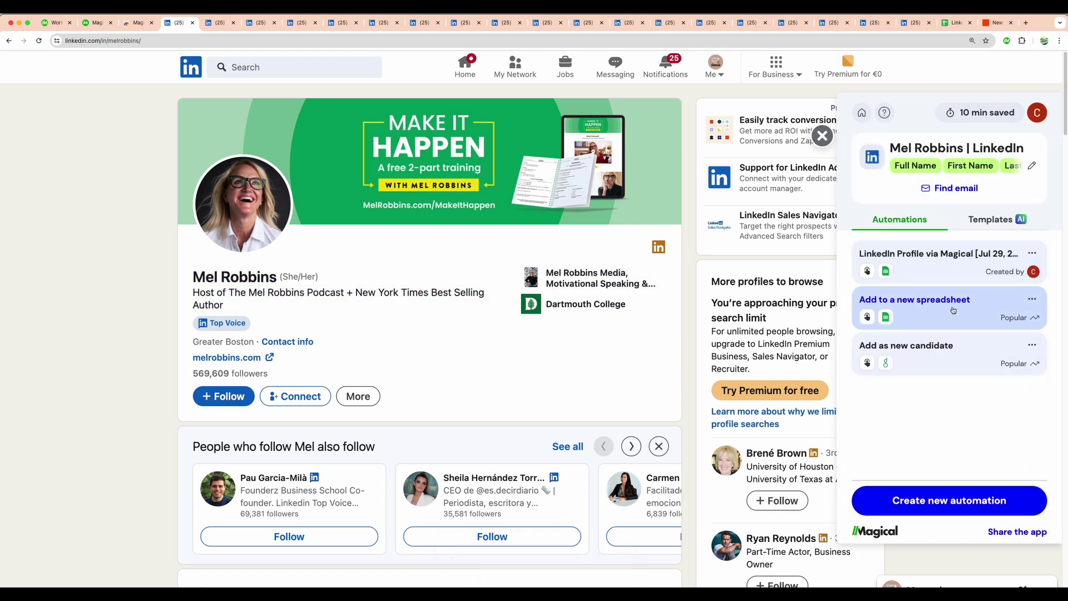
{"action": "left_click", "coordinate": [953, 310]}
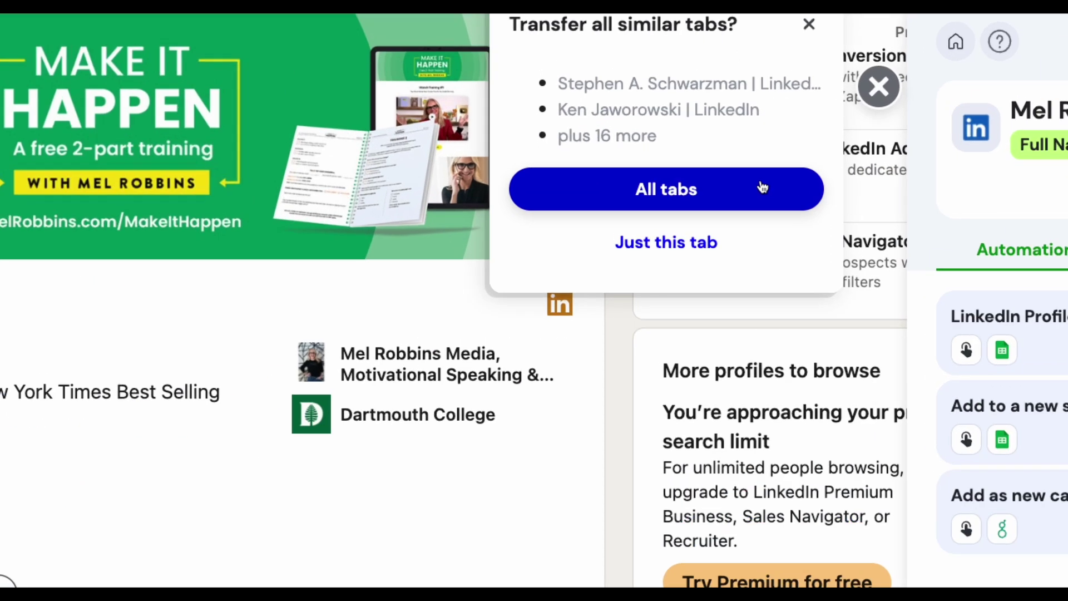
Transfer all similar LinkedIn tabs, widen the Email column, and open row 16's profile link.
{"action": "left_click", "coordinate": [718, 193]}
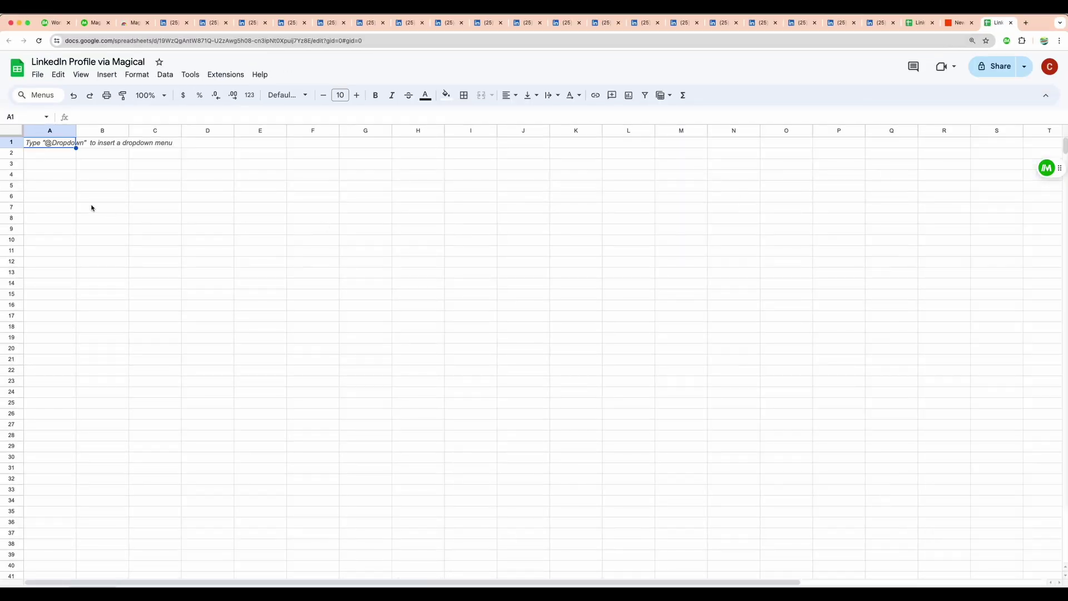
{"action": "left_click", "coordinate": [461, 130]}
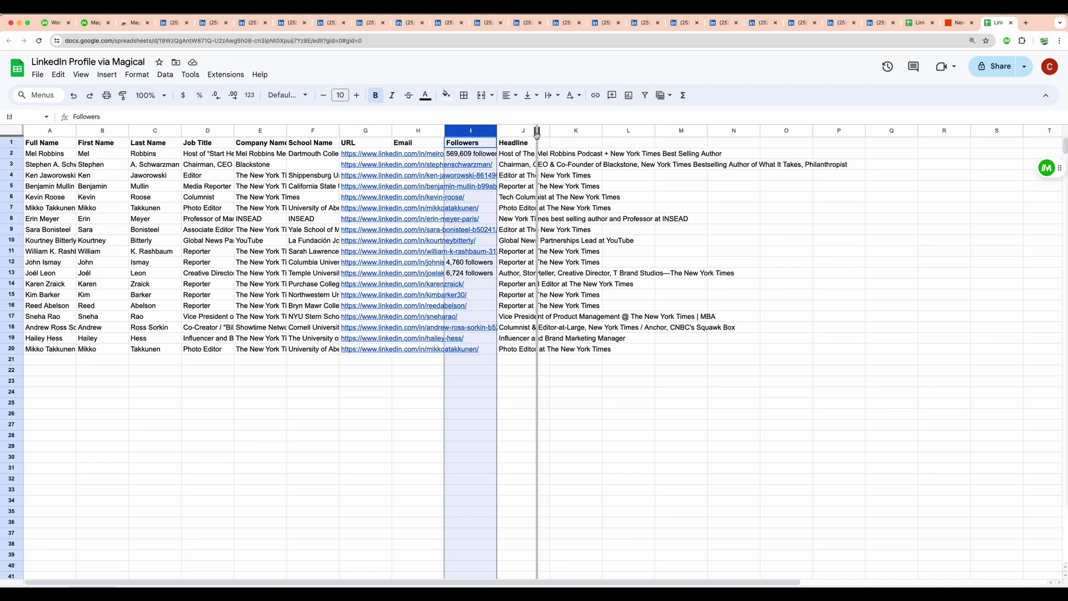
{"action": "left_click_drag", "start_coordinate": [445, 129], "coordinate": [537, 129]}
{"action": "left_click", "coordinate": [563, 403]}
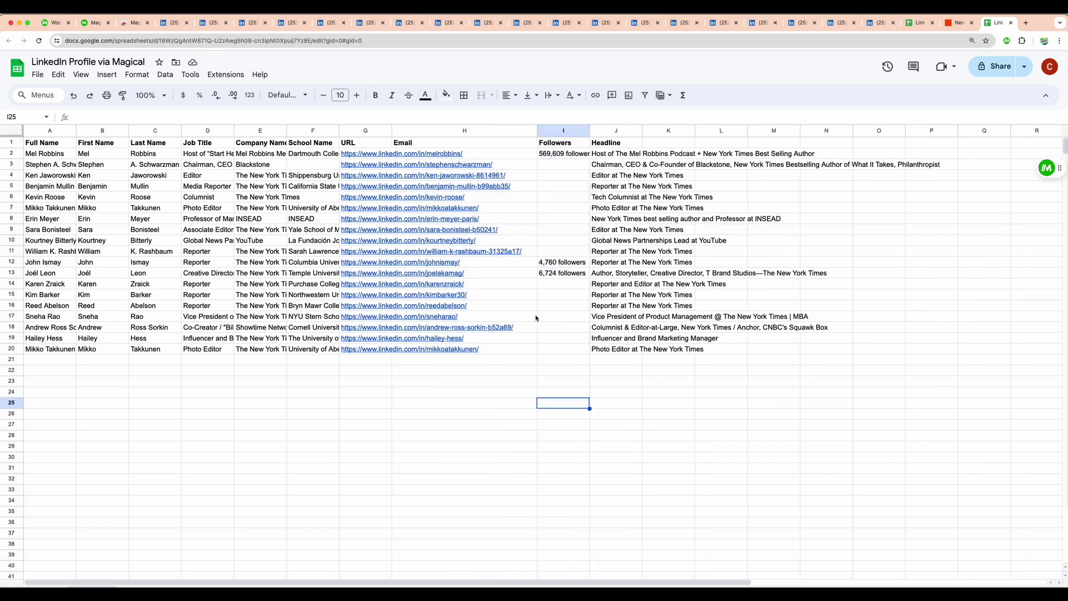
{"action": "left_click", "coordinate": [352, 307]}
{"action": "left_click", "coordinate": [383, 322]}
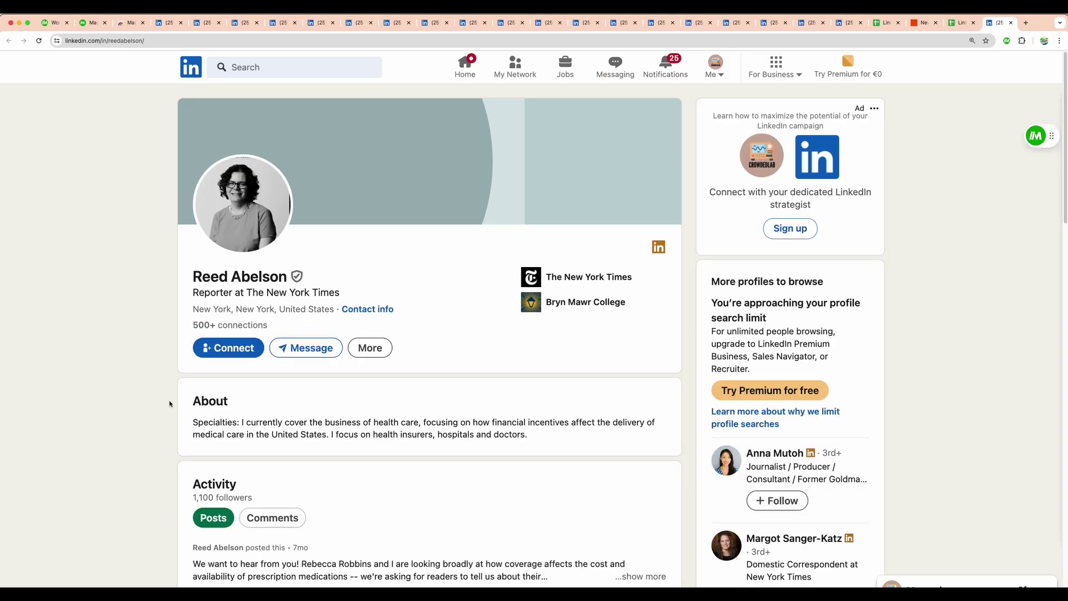
Locate and highlight Reed Abelson's '1,100 followers' count under Activity.
{"action": "key", "text": "super+4"}
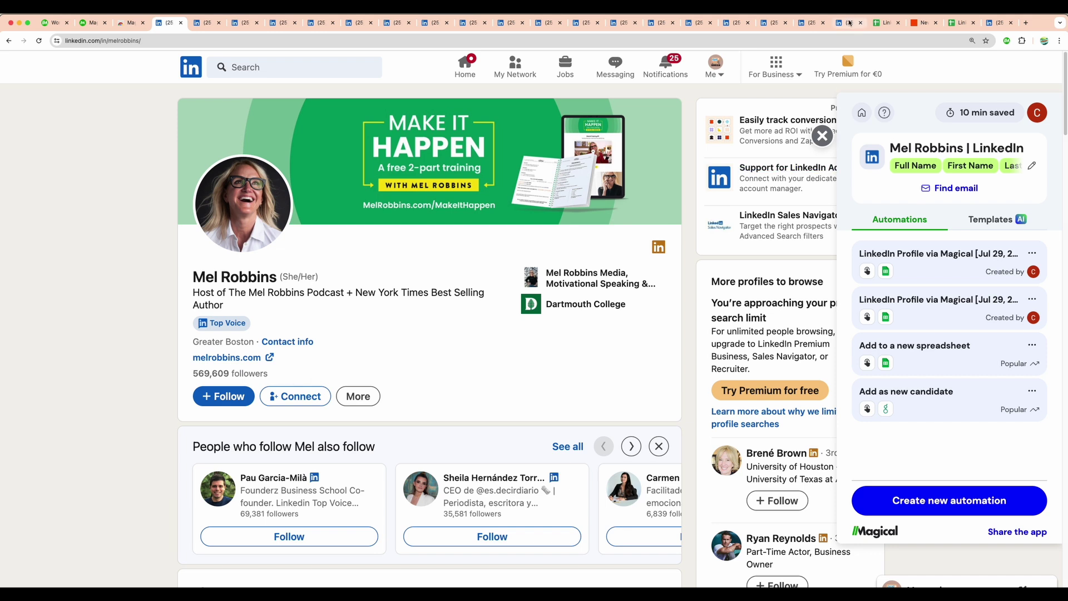
{"action": "left_click", "coordinate": [993, 27]}
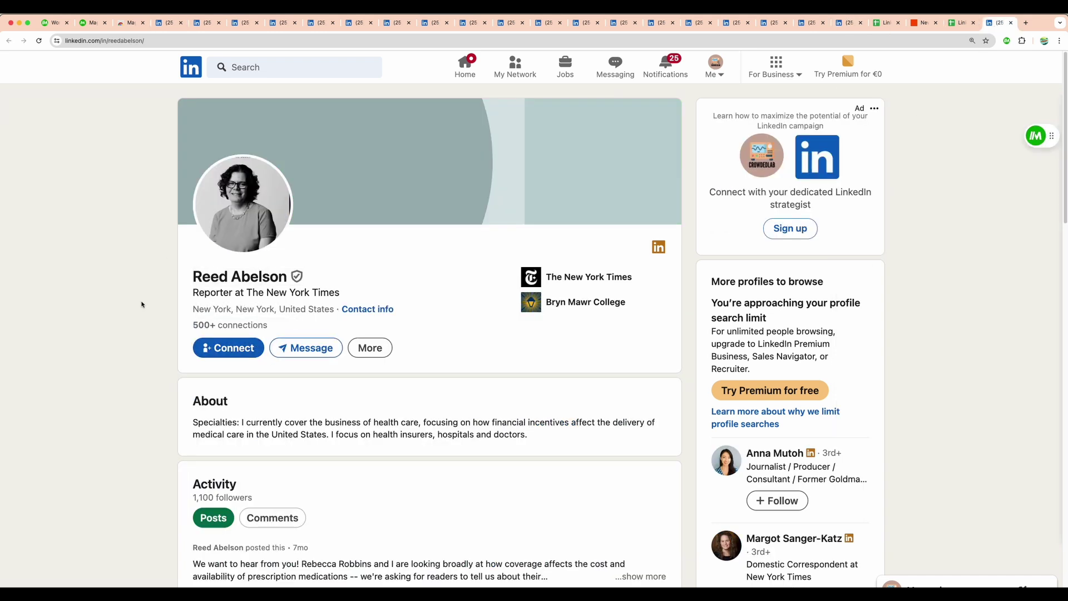
{"action": "scroll", "coordinate": [167, 334], "scroll_direction": "down", "scroll_amount": 5}
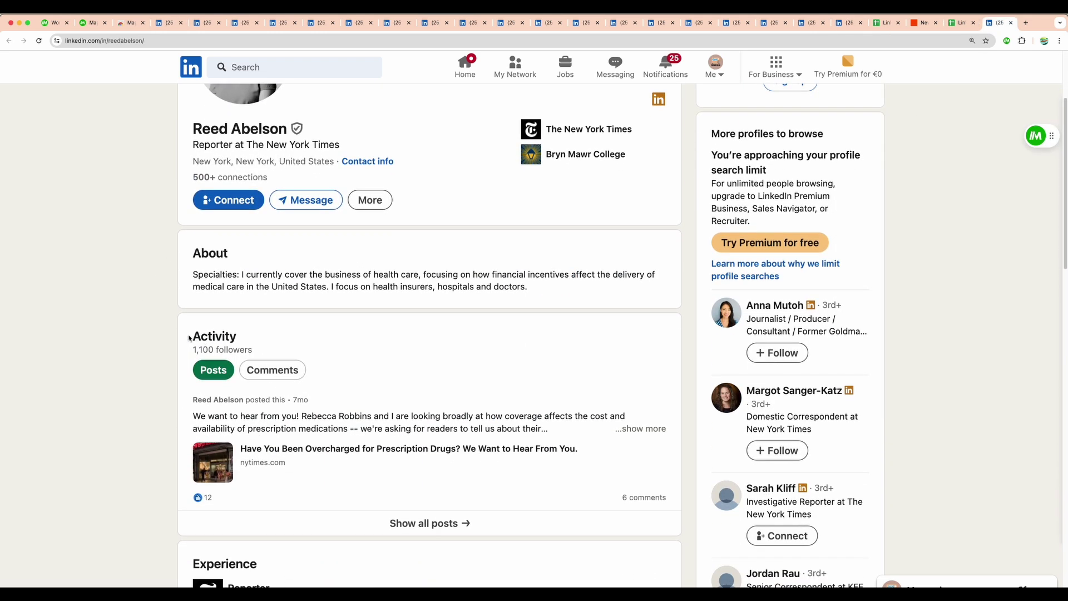
{"action": "mouse_move", "coordinate": [189, 338]}
{"action": "left_mouse_down"}
{"action": "mouse_move", "coordinate": [282, 351]}
{"action": "mouse_move", "coordinate": [175, 341]}
{"action": "mouse_move", "coordinate": [262, 352]}
{"action": "mouse_move", "coordinate": [189, 343]}
{"action": "left_mouse_up"}
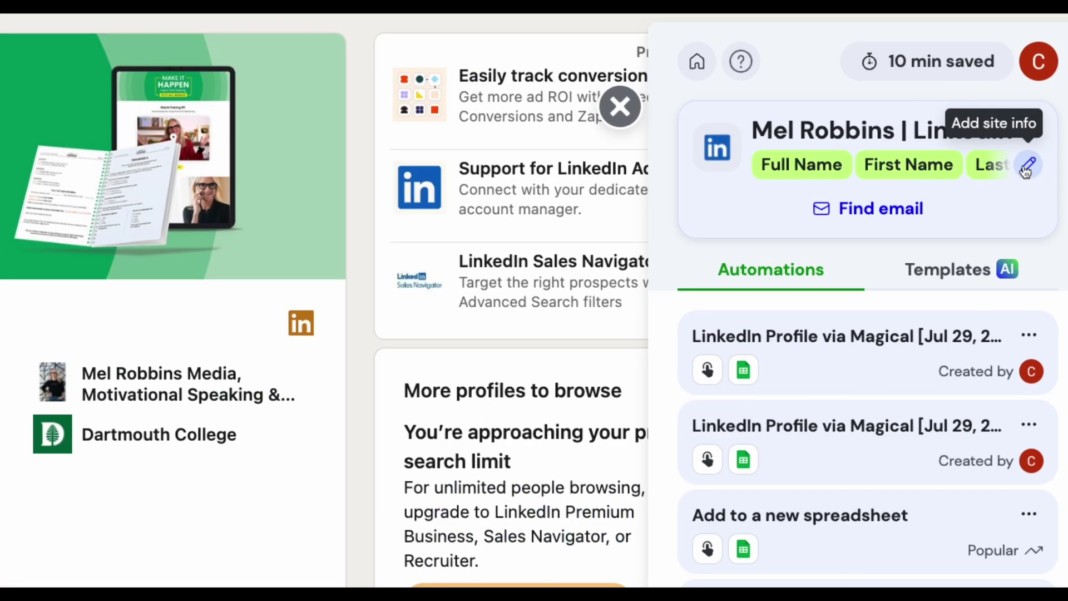
Label the Activity follower count as 'Activity Followers' in Magical and finish labelling.
{"action": "left_click", "coordinate": [1027, 167]}
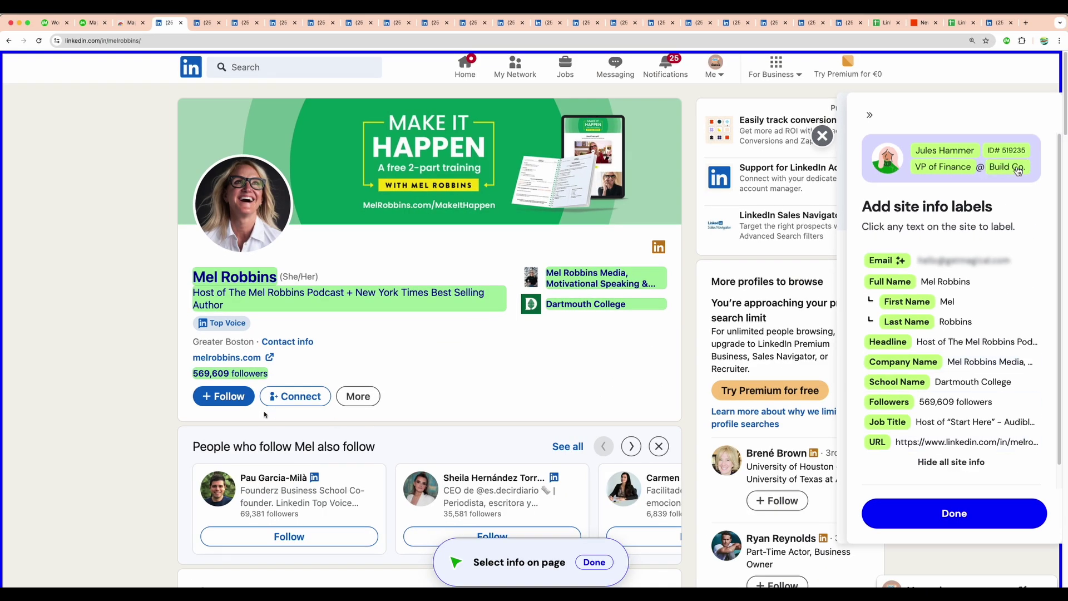
{"action": "scroll", "coordinate": [284, 424], "scroll_direction": "down", "scroll_amount": 3}
{"action": "scroll", "coordinate": [284, 424], "scroll_direction": "down", "scroll_amount": 4}
{"action": "scroll", "coordinate": [288, 422], "scroll_direction": "down", "scroll_amount": 3}
{"action": "left_click", "coordinate": [229, 382]}
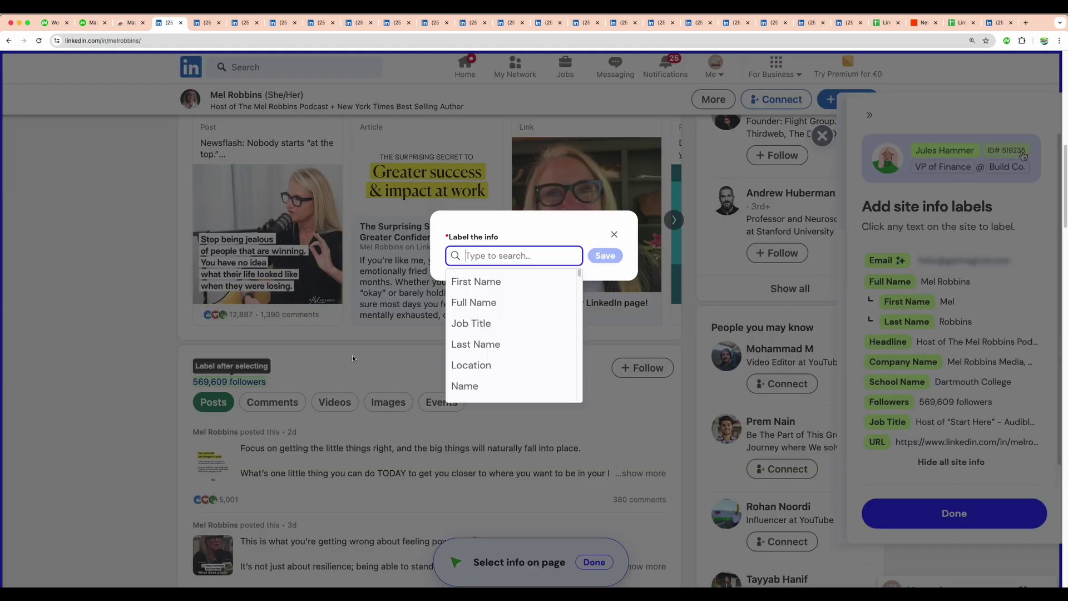
{"action": "type", "text": "Activity Followers"}
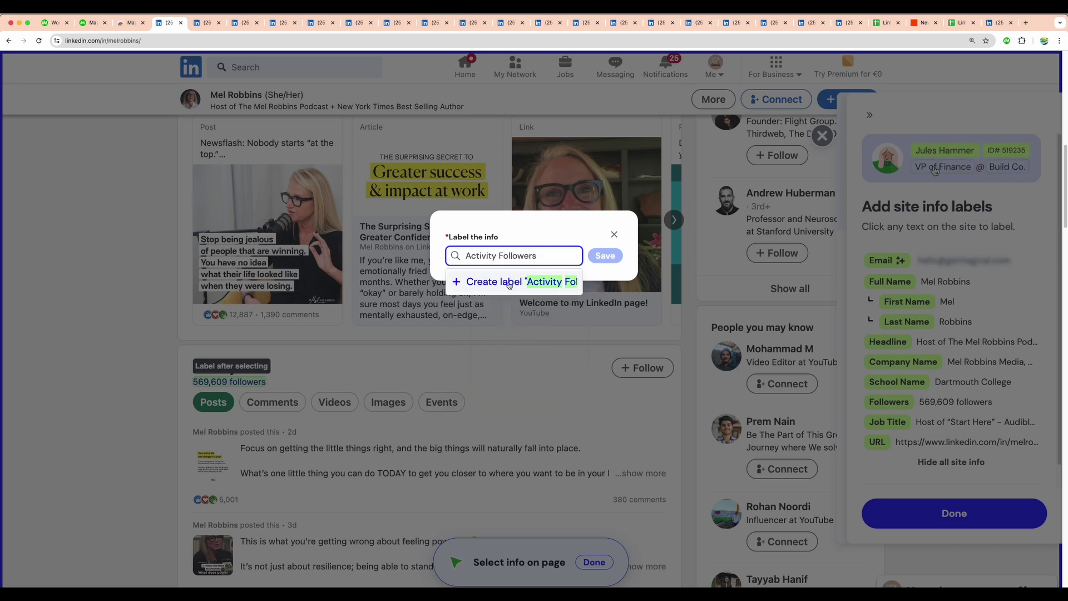
{"action": "left_click", "coordinate": [510, 282]}
{"action": "left_click", "coordinate": [605, 255]}
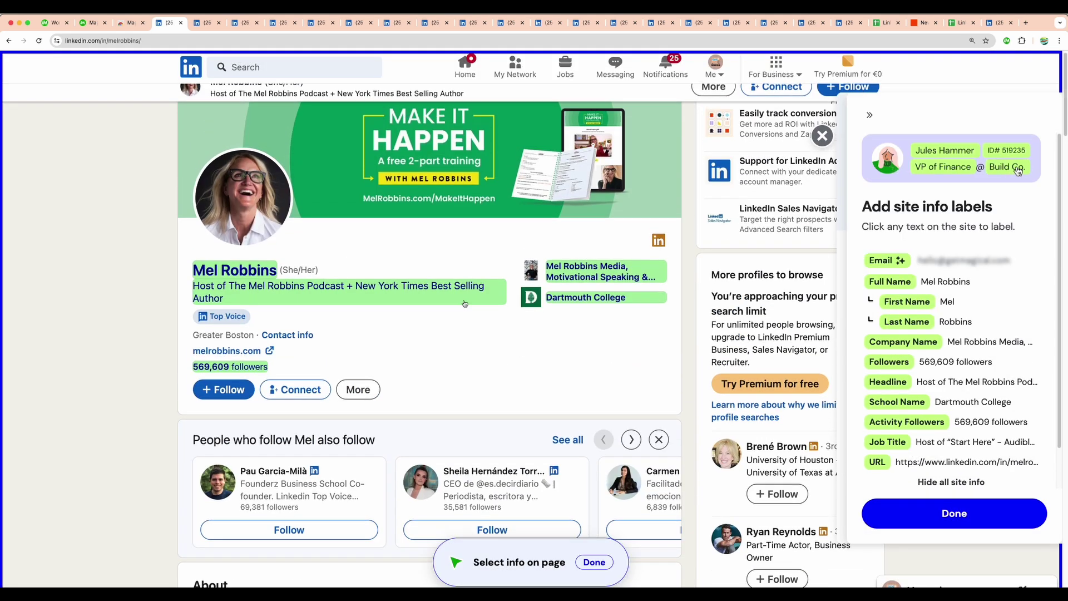
{"action": "left_click", "coordinate": [957, 509]}
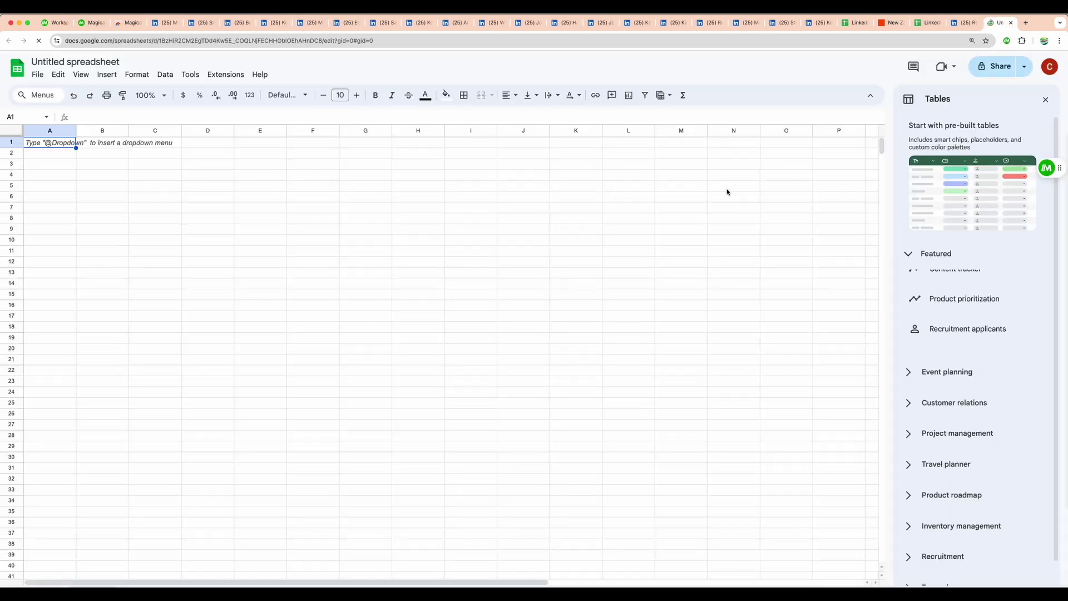
Close the Tables panel, widen Activity Followers column H, narrow Email column I, and return to LinkedIn.
{"action": "left_click", "coordinate": [1045, 99]}
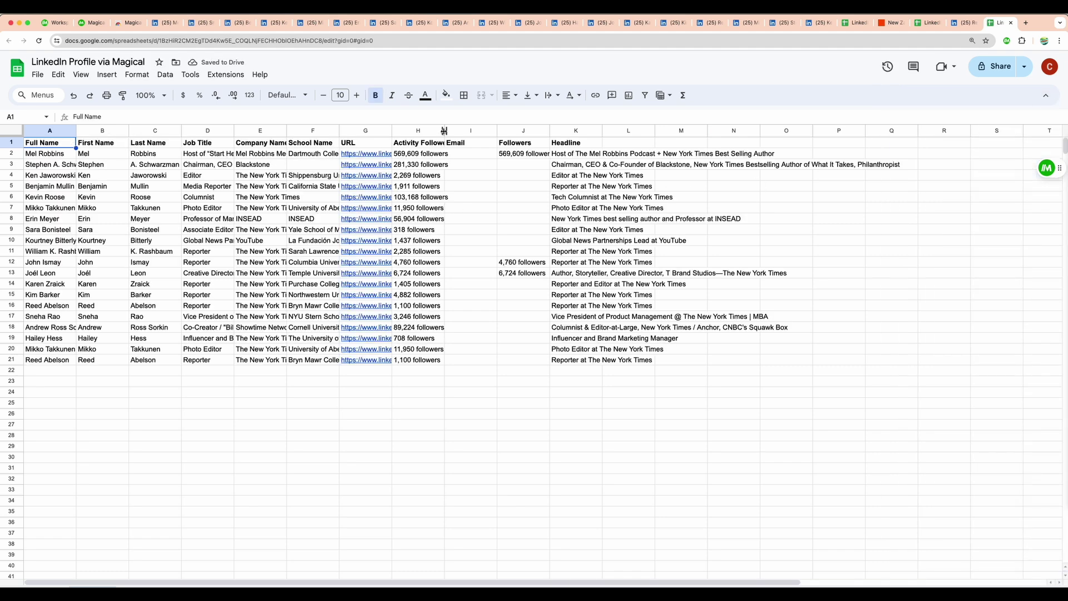
{"action": "left_click_drag", "start_coordinate": [444, 131], "coordinate": [481, 130]}
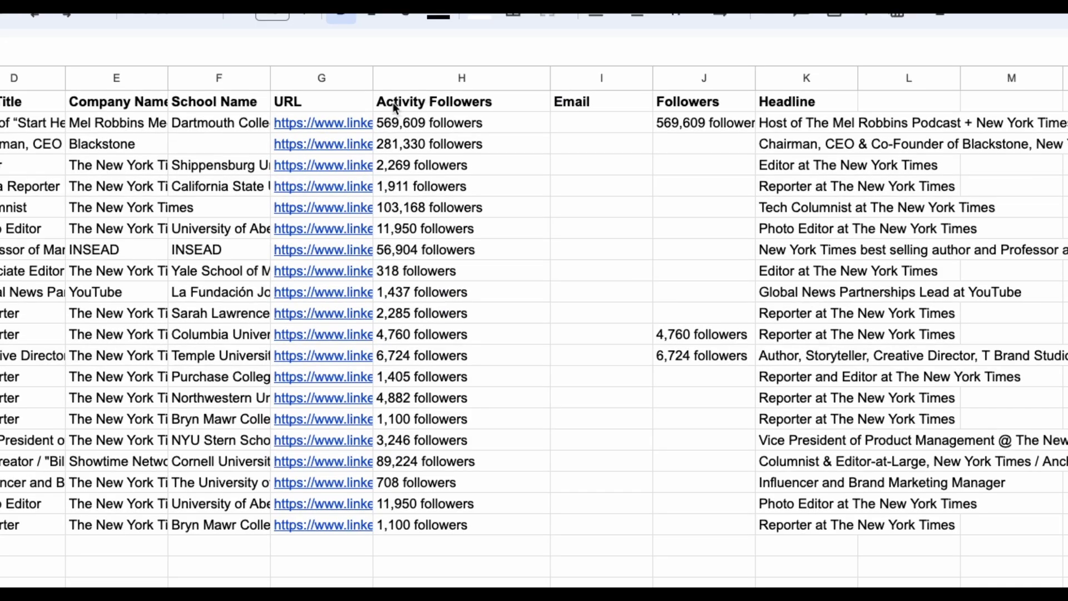
{"action": "left_click", "coordinate": [413, 144]}
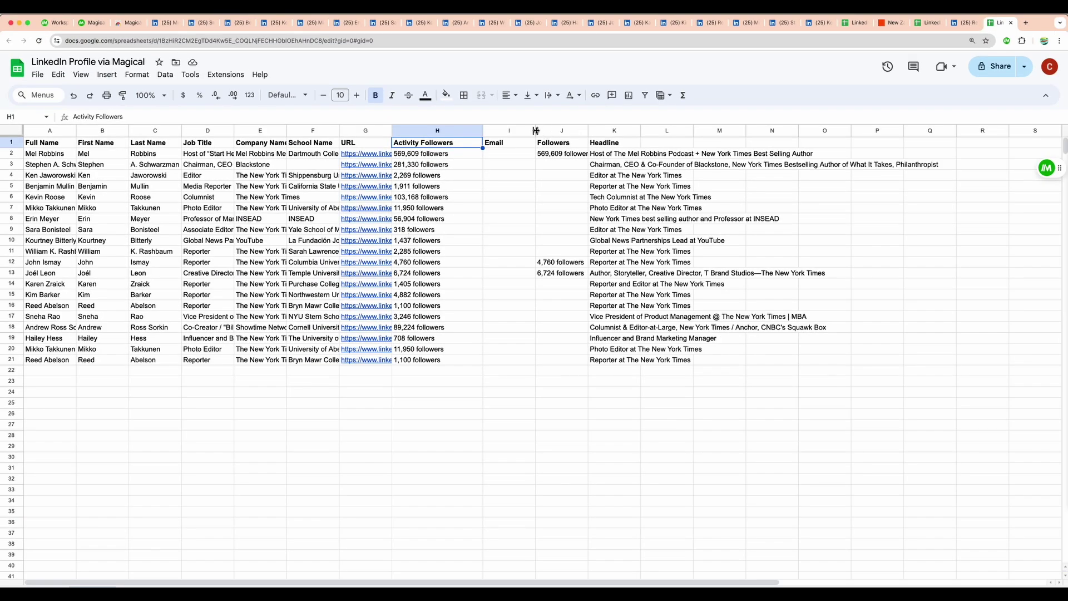
{"action": "left_click_drag", "start_coordinate": [536, 131], "coordinate": [519, 130]}
{"action": "key", "text": "super+4"}
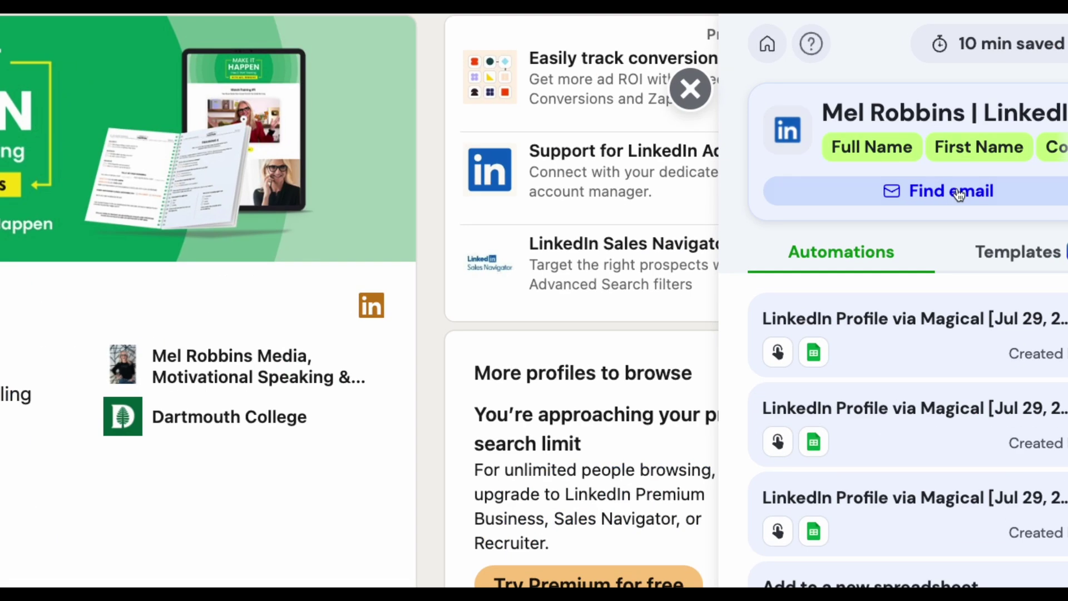
Look up Mel Robbins' email address with Magical's Find email action.
{"action": "left_click", "coordinate": [958, 194]}
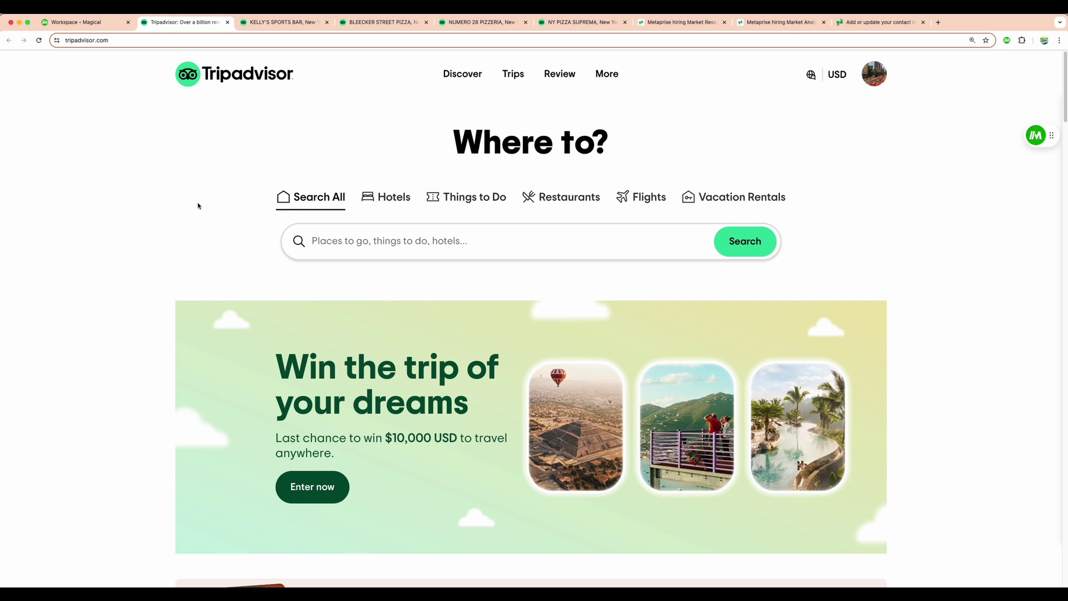
Search Tripadvisor for 'pizza new york' and scroll through the results.
{"action": "left_click", "coordinate": [350, 232]}
{"action": "type", "text": "pi"}
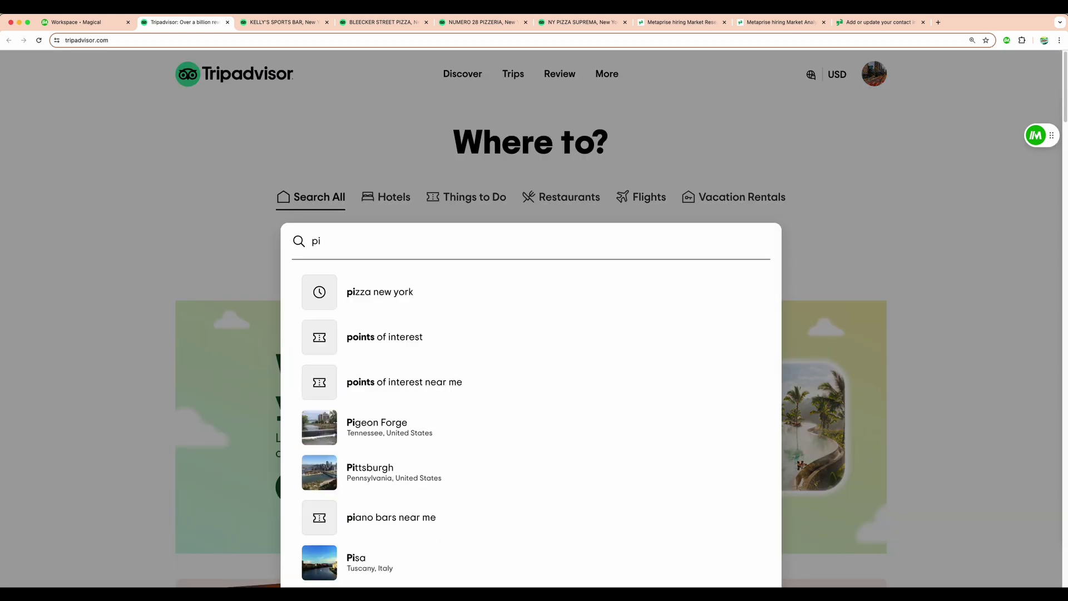
{"action": "type", "text": "zza new york"}
{"action": "key", "text": "Return"}
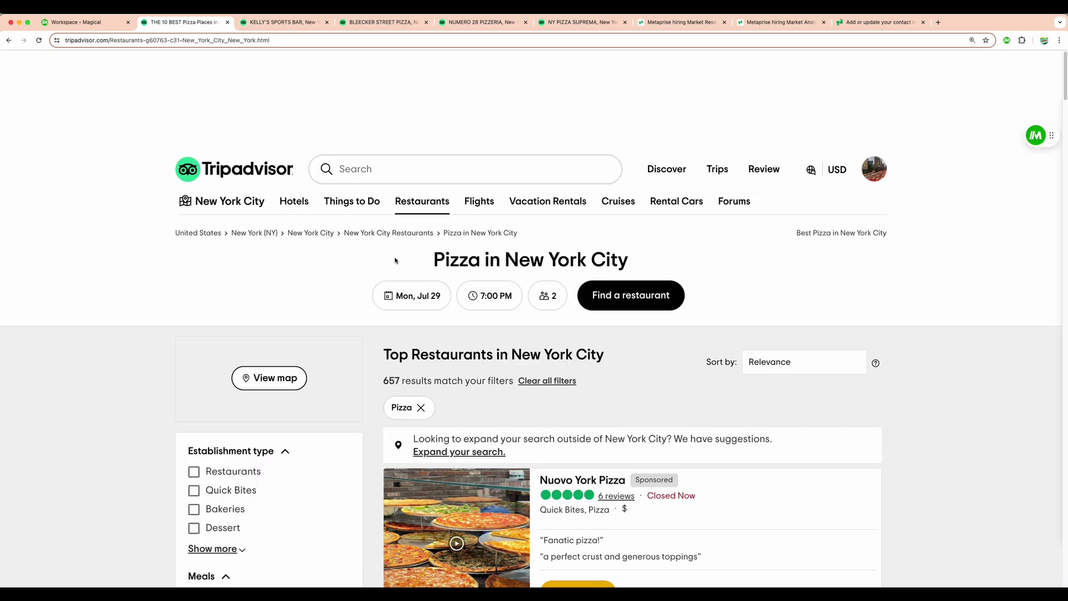
{"action": "scroll", "coordinate": [395, 261], "scroll_direction": "down", "scroll_amount": 5}
{"action": "scroll", "coordinate": [400, 263], "scroll_direction": "down", "scroll_amount": 5}
{"action": "scroll", "coordinate": [409, 264], "scroll_direction": "down", "scroll_amount": 3}
{"action": "scroll", "coordinate": [416, 267], "scroll_direction": "down", "scroll_amount": 3}
{"action": "scroll", "coordinate": [415, 268], "scroll_direction": "down", "scroll_amount": 5}
View Kelly's Sports Bar, Bleecker Street, Numero 28 and NY Pizza Suprema pages, then close the results tab.
{"action": "left_click", "coordinate": [283, 22]}
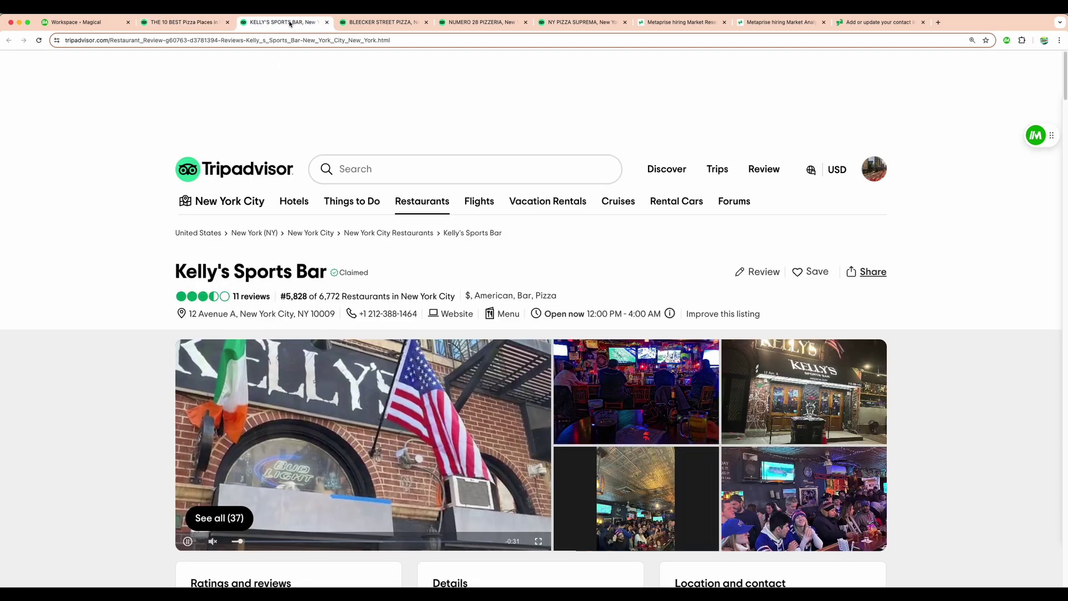
{"action": "left_click", "coordinate": [388, 24]}
{"action": "left_click", "coordinate": [494, 25]}
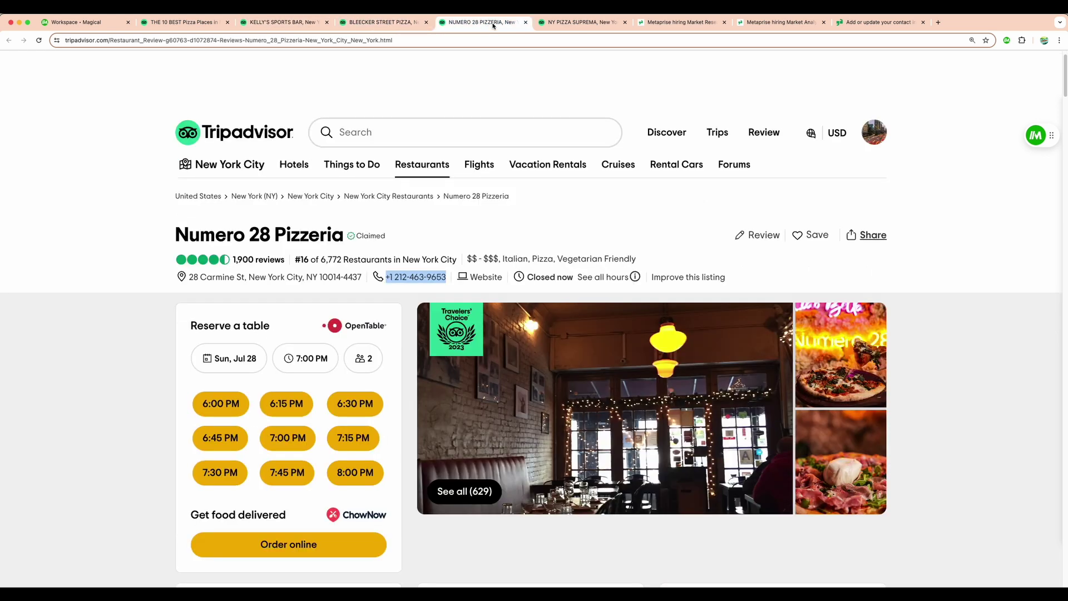
{"action": "left_click", "coordinate": [568, 25]}
{"action": "key", "text": "super+2"}
{"action": "key", "text": "super+w"}
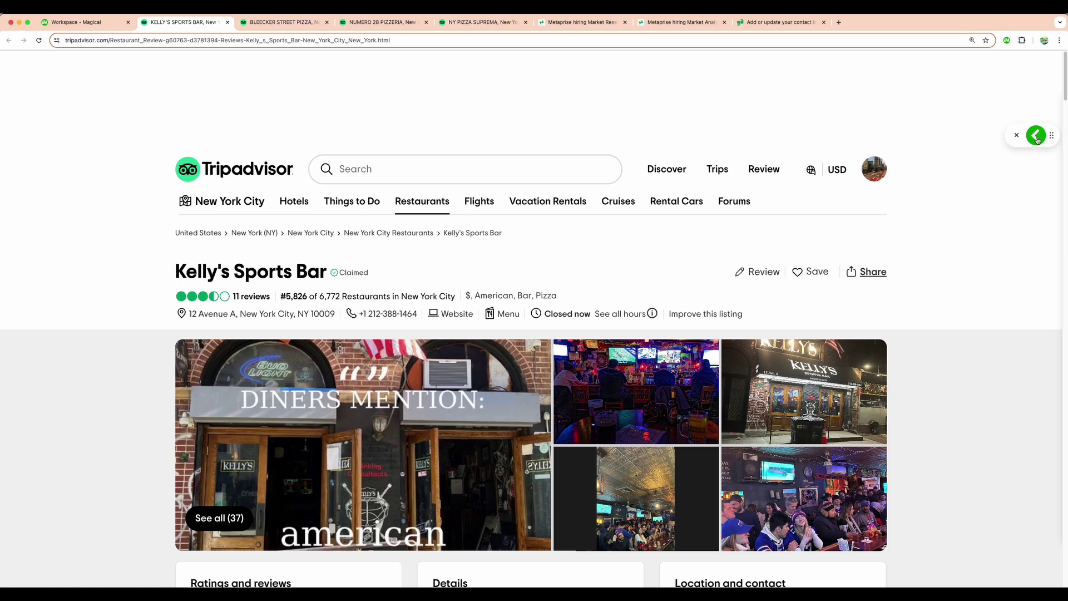
Open Magical on the Kelly's Sports Bar page and start labelling its site info.
{"action": "left_click", "coordinate": [1036, 136]}
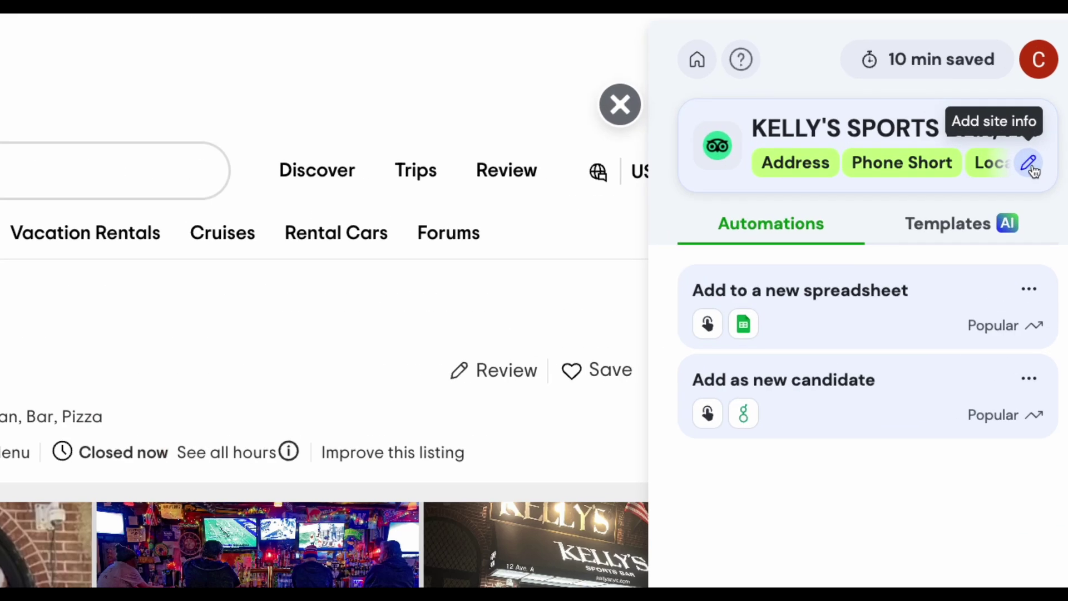
{"action": "left_click", "coordinate": [1032, 166]}
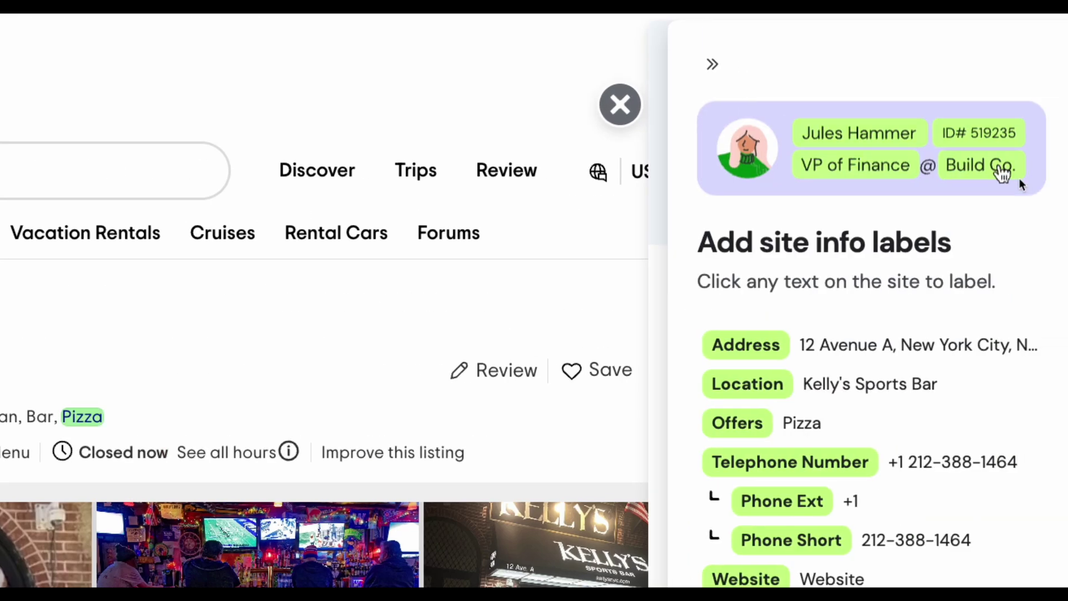
{"action": "scroll", "coordinate": [939, 369], "scroll_direction": "down", "scroll_amount": 3}
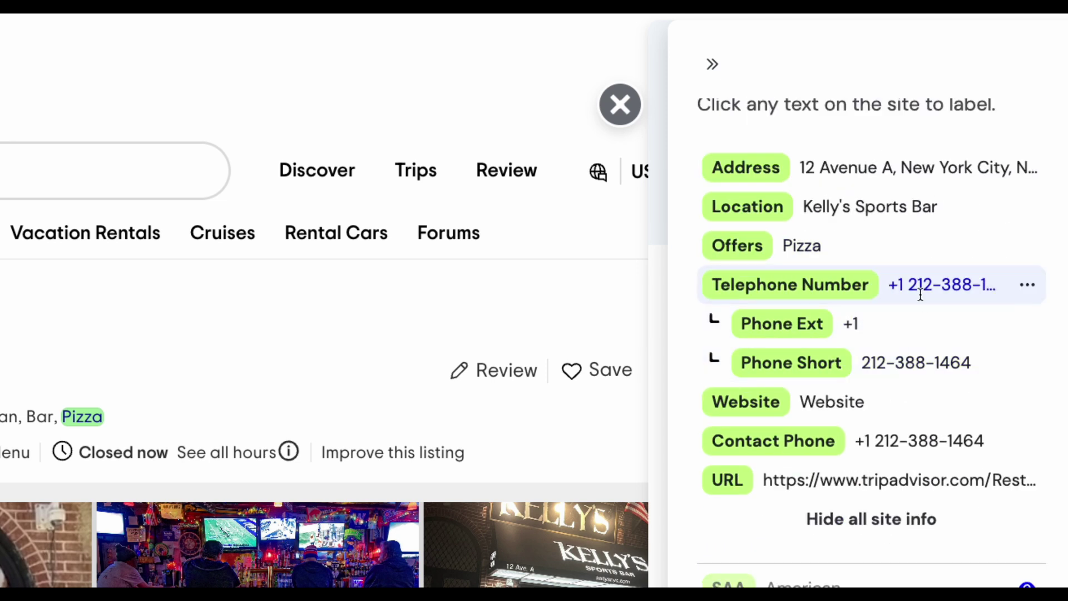
{"action": "left_click", "coordinate": [1026, 285]}
{"action": "left_click", "coordinate": [923, 365]}
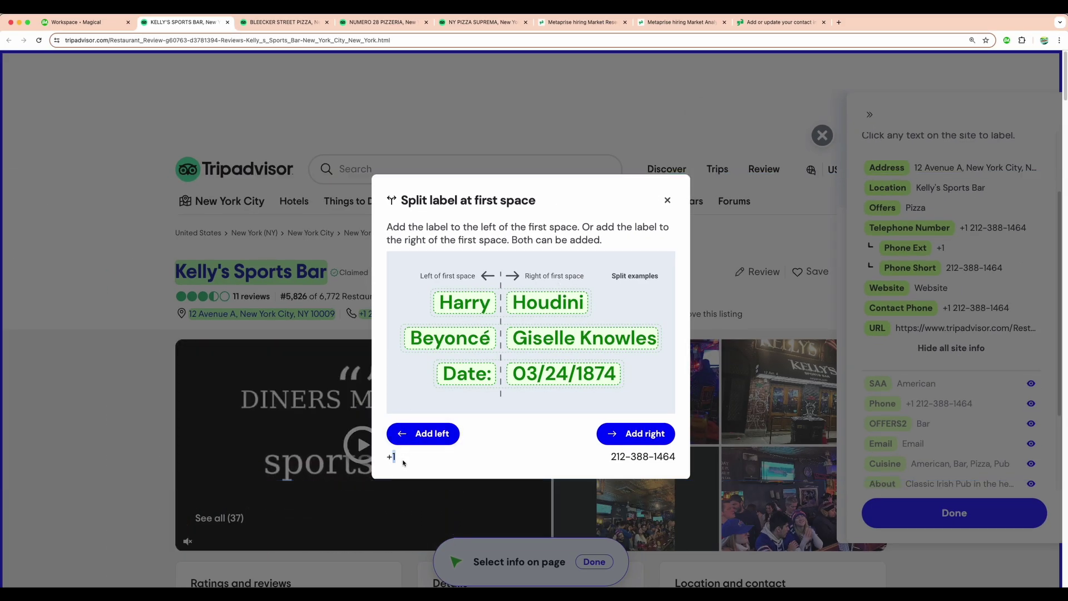
{"action": "left_click_drag", "start_coordinate": [386, 458], "coordinate": [403, 461]}
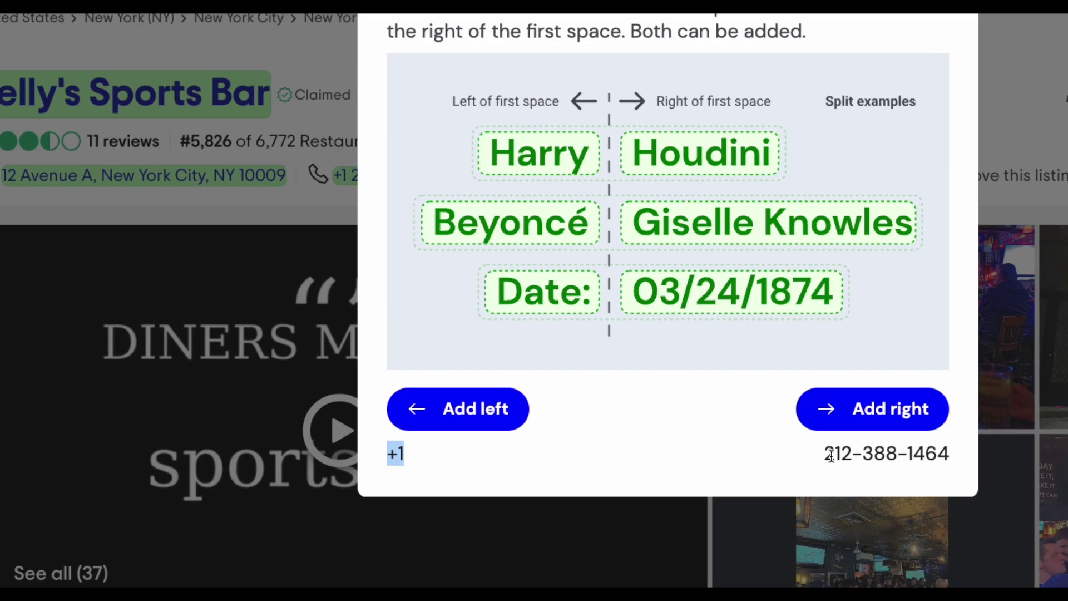
{"action": "left_click_drag", "start_coordinate": [616, 458], "coordinate": [629, 458]}
{"action": "left_click_drag", "start_coordinate": [861, 456], "coordinate": [949, 456]}
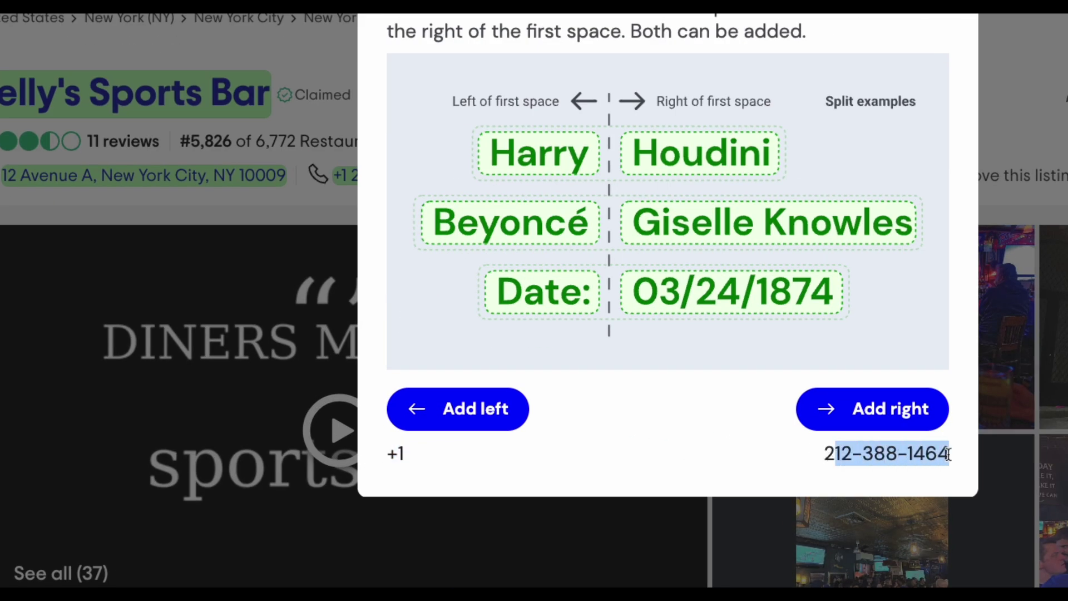
{"action": "left_click", "coordinate": [824, 459]}
{"action": "left_click_drag", "start_coordinate": [824, 459], "coordinate": [949, 456]}
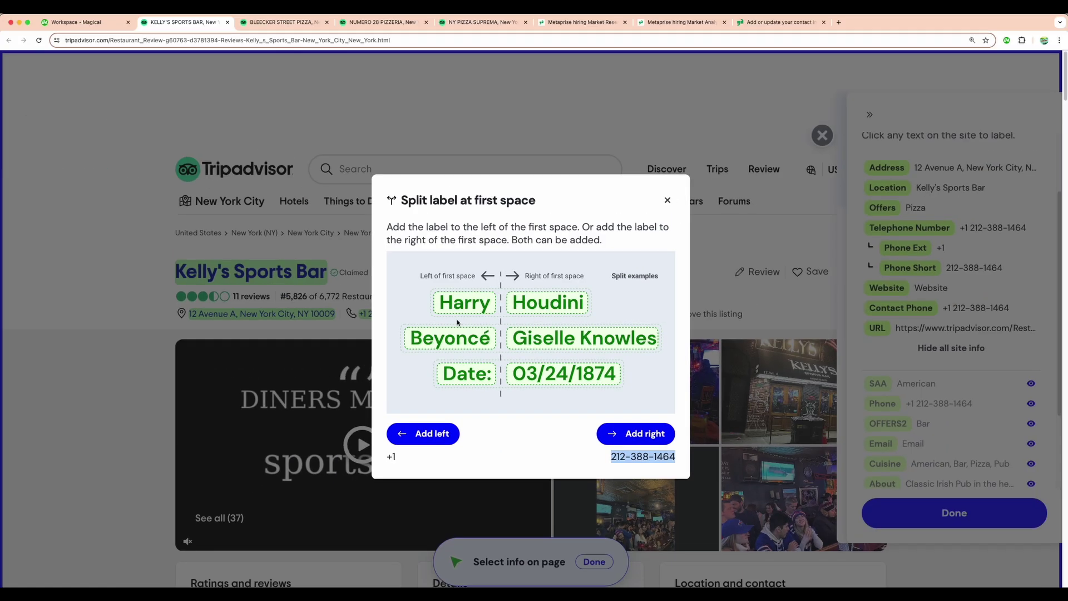
{"action": "left_click", "coordinate": [667, 200]}
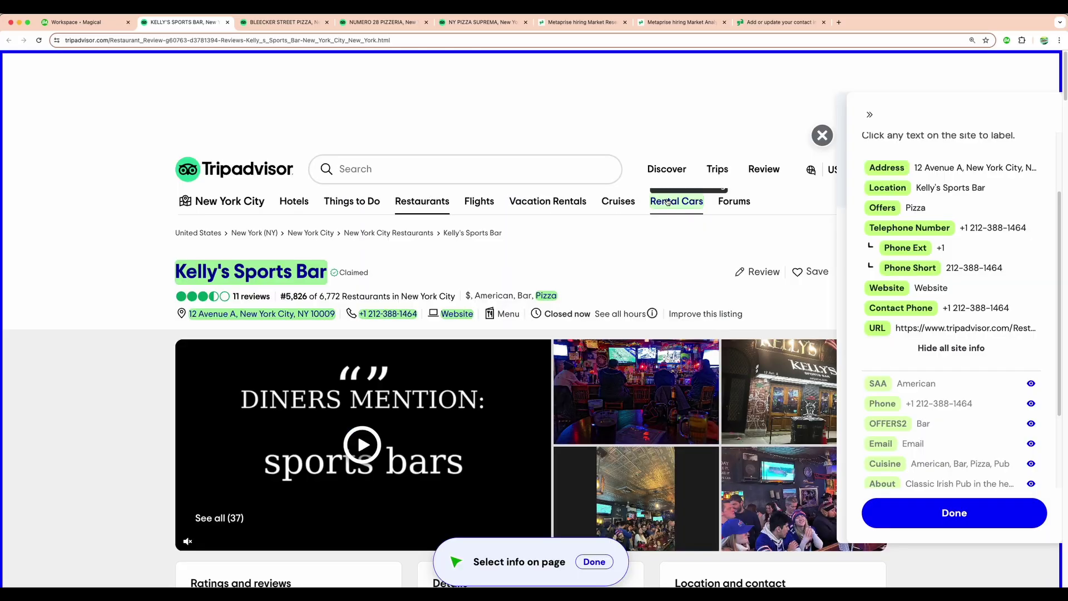
{"action": "left_click", "coordinate": [995, 512]}
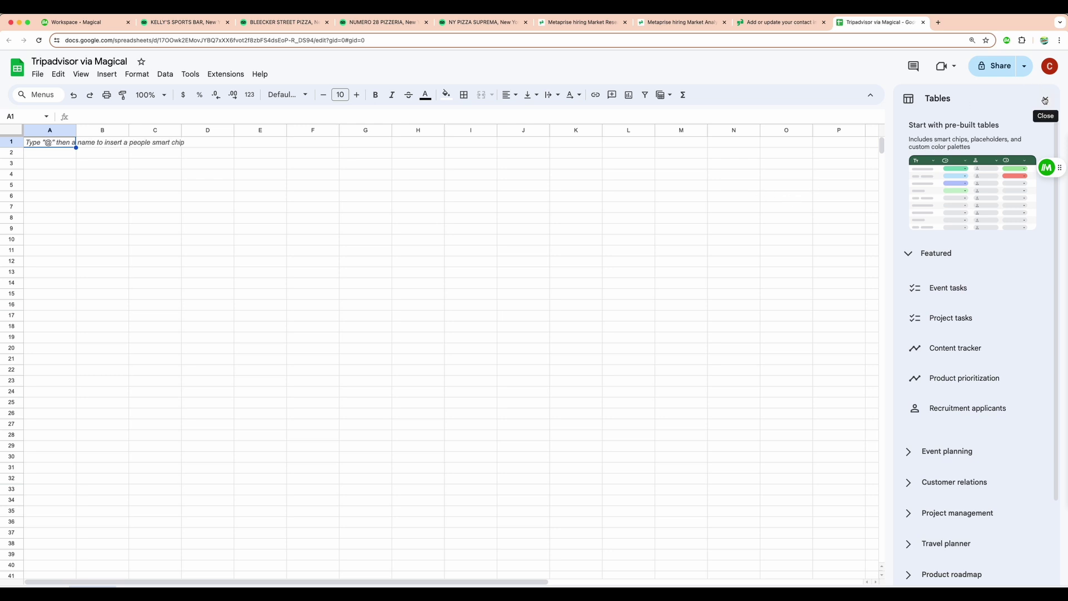
Close the Tables suggestions and select the Phone Ext and Phone Short values.
{"action": "left_click", "coordinate": [1045, 100]}
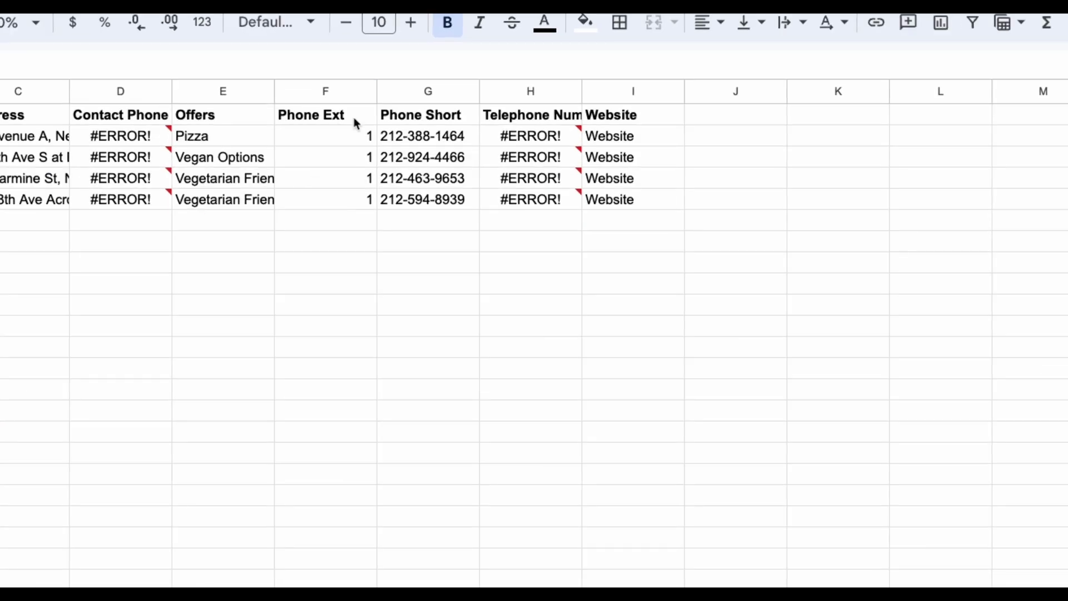
{"action": "left_click", "coordinate": [356, 115]}
{"action": "left_click_drag", "start_coordinate": [363, 139], "coordinate": [369, 179]}
{"action": "left_click", "coordinate": [422, 136]}
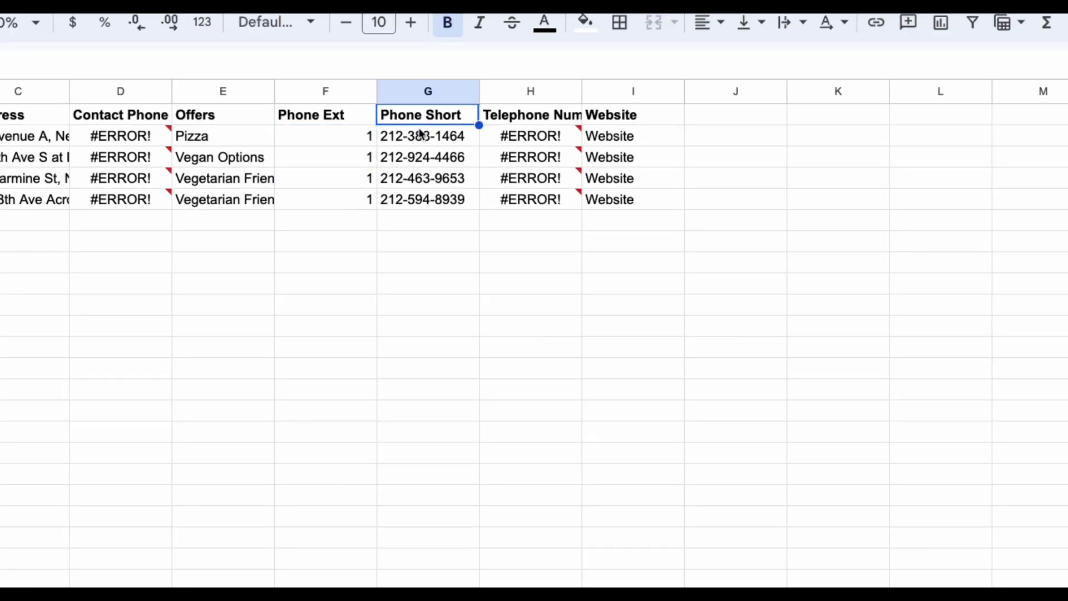
{"action": "left_click_drag", "start_coordinate": [419, 136], "coordinate": [420, 202]}
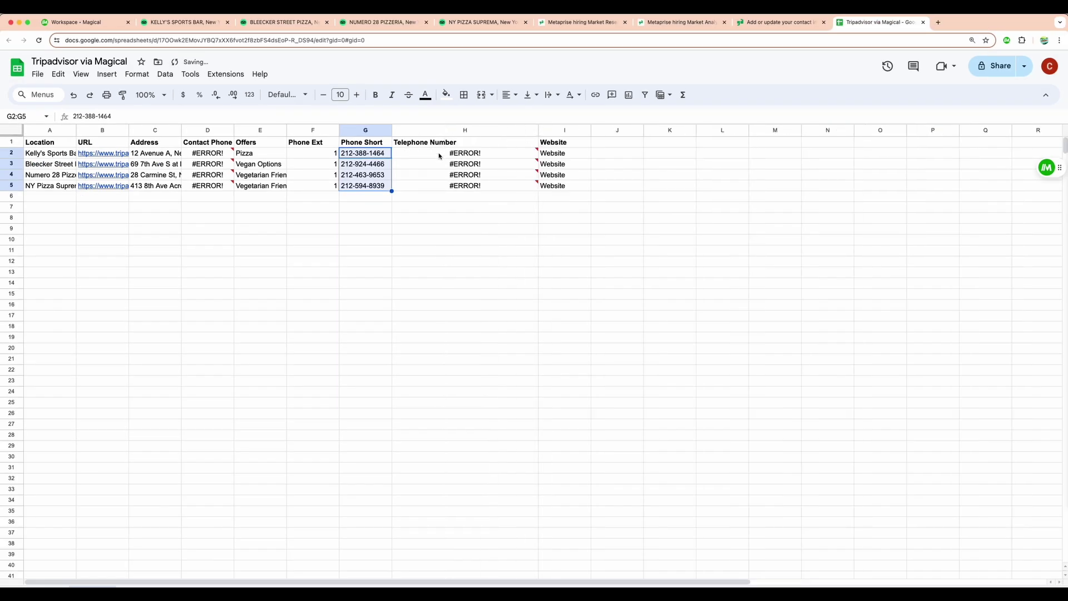
Inspect the H4 and H5 Telephone Number formulas without changing them.
{"action": "double_click", "coordinate": [401, 175]}
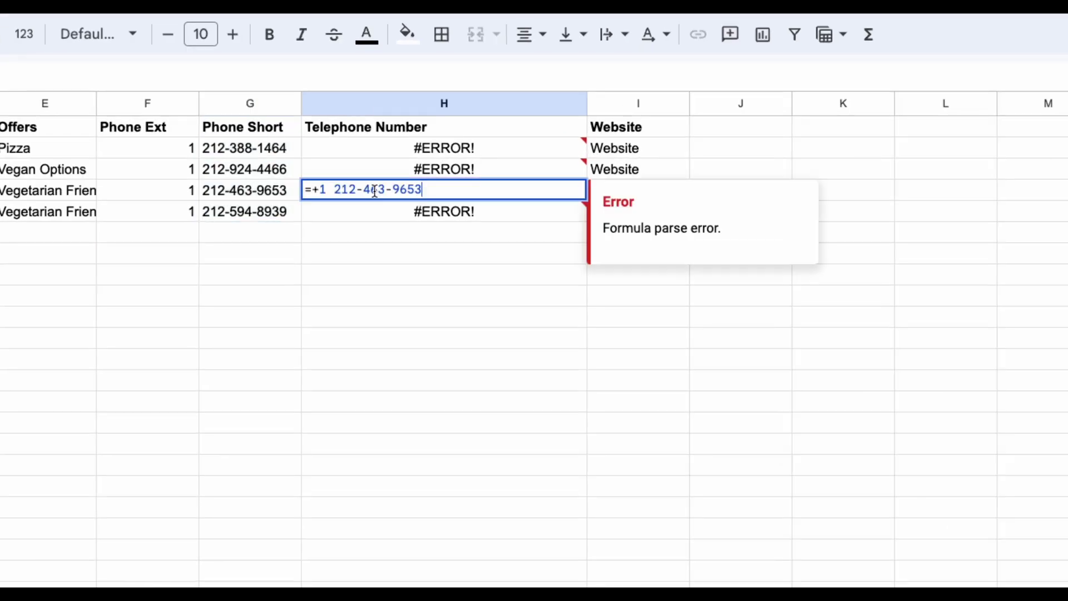
{"action": "left_click", "coordinate": [315, 190]}
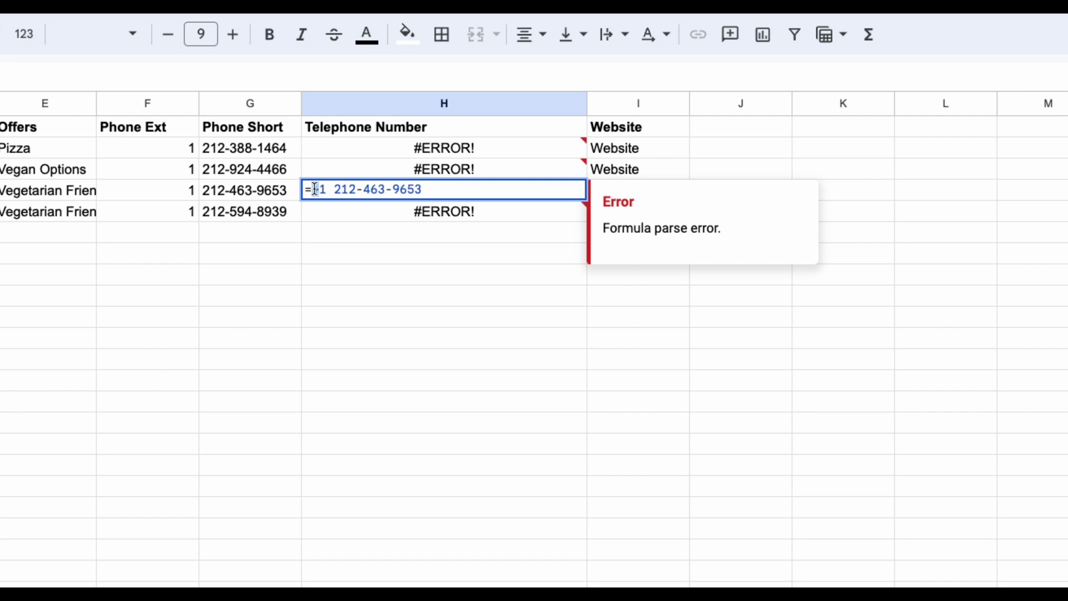
{"action": "left_click", "coordinate": [325, 210]}
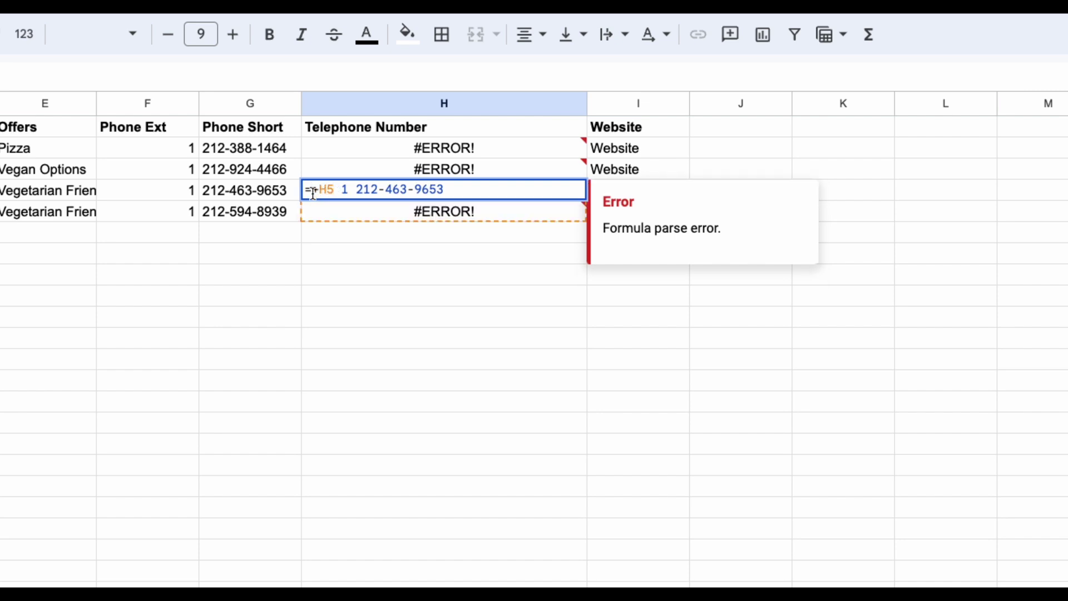
{"action": "key", "text": "Escape"}
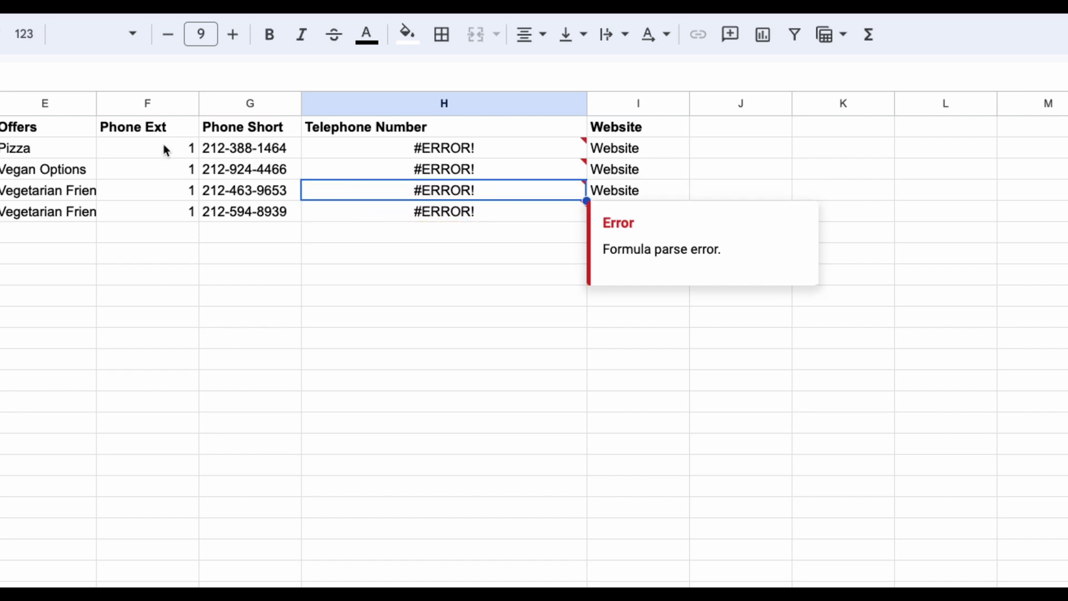
{"action": "left_click_drag", "start_coordinate": [165, 149], "coordinate": [239, 214]}
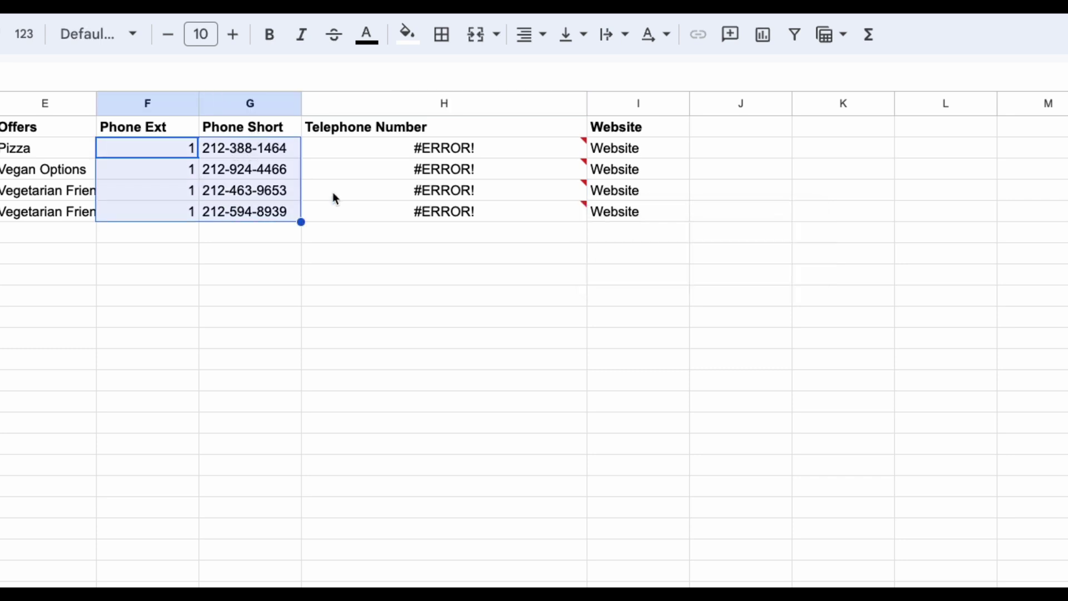
{"action": "double_click", "coordinate": [410, 212]}
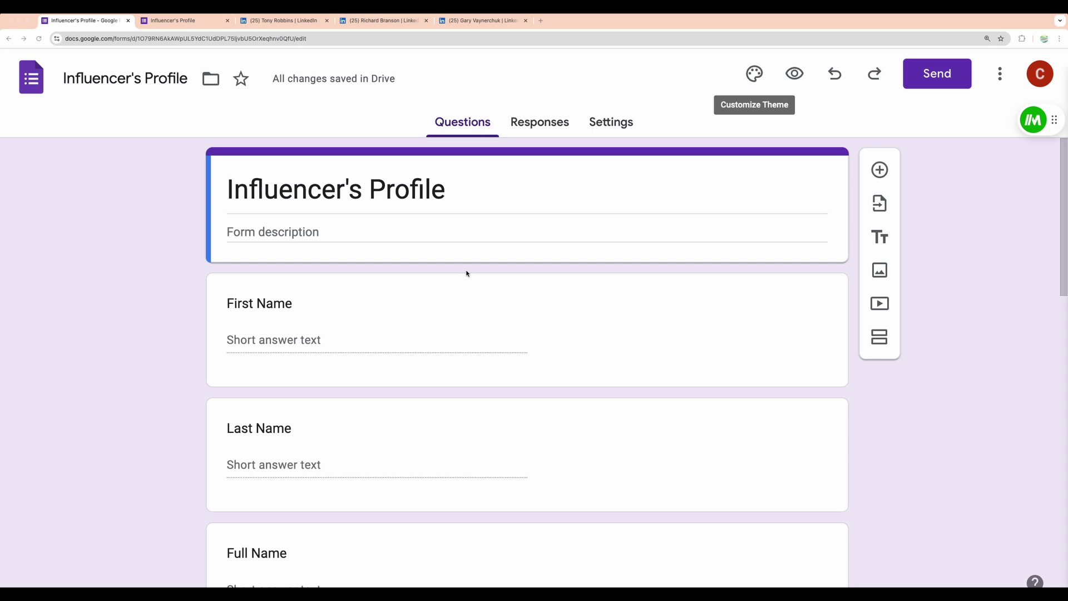
Scroll through the Influencer's Profile questions in the form editor.
{"action": "scroll", "coordinate": [466, 276], "scroll_direction": "down", "scroll_amount": 1}
{"action": "scroll", "coordinate": [464, 281], "scroll_direction": "down", "scroll_amount": 4}
{"action": "scroll", "coordinate": [463, 287], "scroll_direction": "down", "scroll_amount": 3}
{"action": "scroll", "coordinate": [462, 289], "scroll_direction": "down", "scroll_amount": 3}
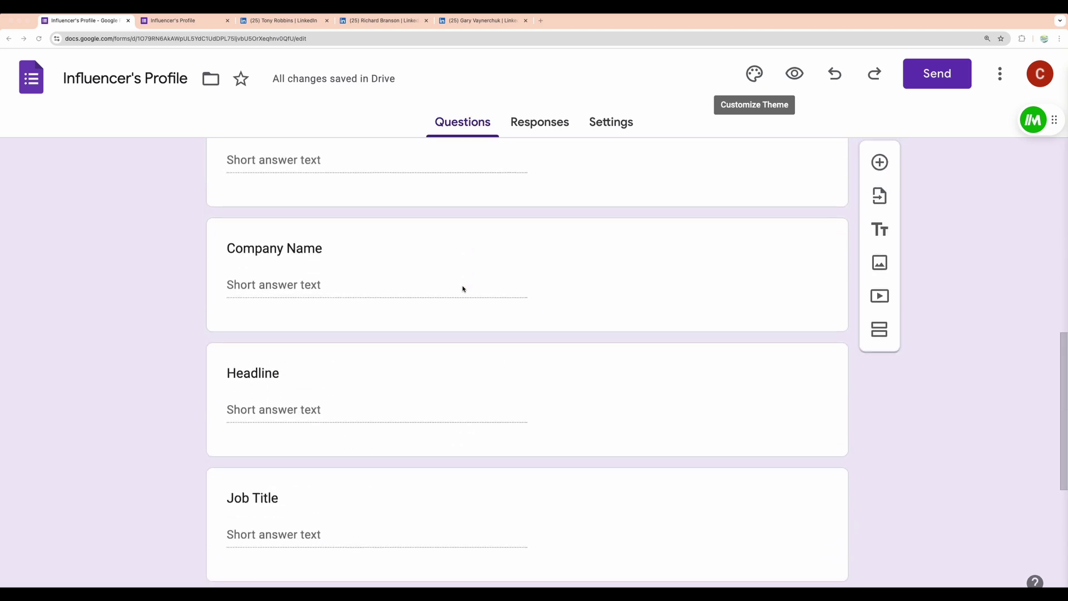
{"action": "scroll", "coordinate": [462, 289], "scroll_direction": "down", "scroll_amount": 3}
{"action": "scroll", "coordinate": [463, 289], "scroll_direction": "down", "scroll_amount": 2}
Scroll the live form preview, then switch to Tony Robbins' LinkedIn profile.
{"action": "key", "text": "ctrl+Tab"}
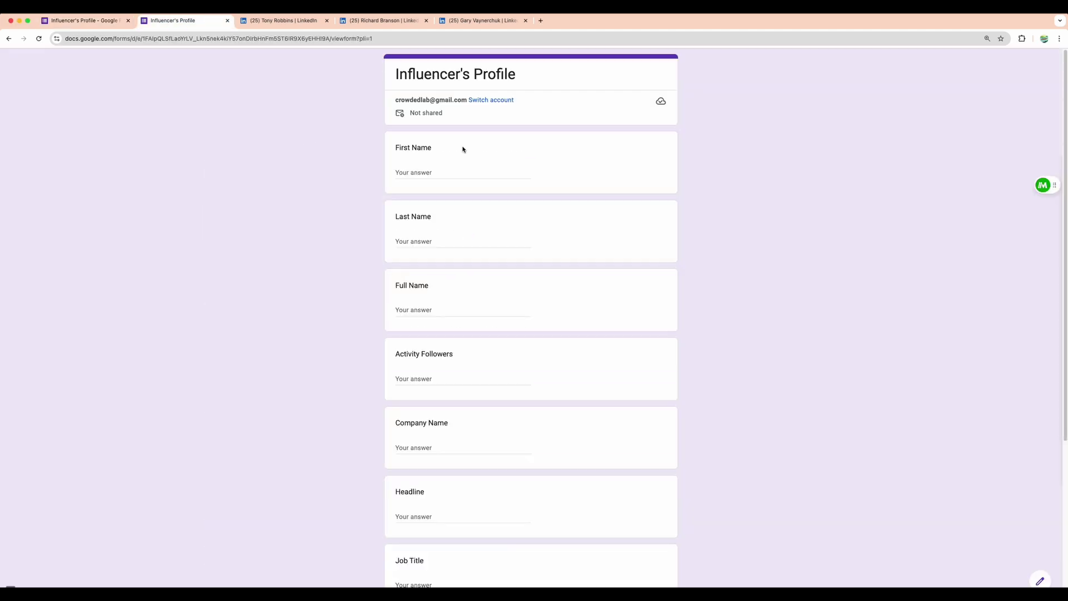
{"action": "scroll", "coordinate": [345, 238], "scroll_direction": "down", "scroll_amount": 3}
{"action": "scroll", "coordinate": [343, 239], "scroll_direction": "down", "scroll_amount": 2}
{"action": "left_click", "coordinate": [287, 21]}
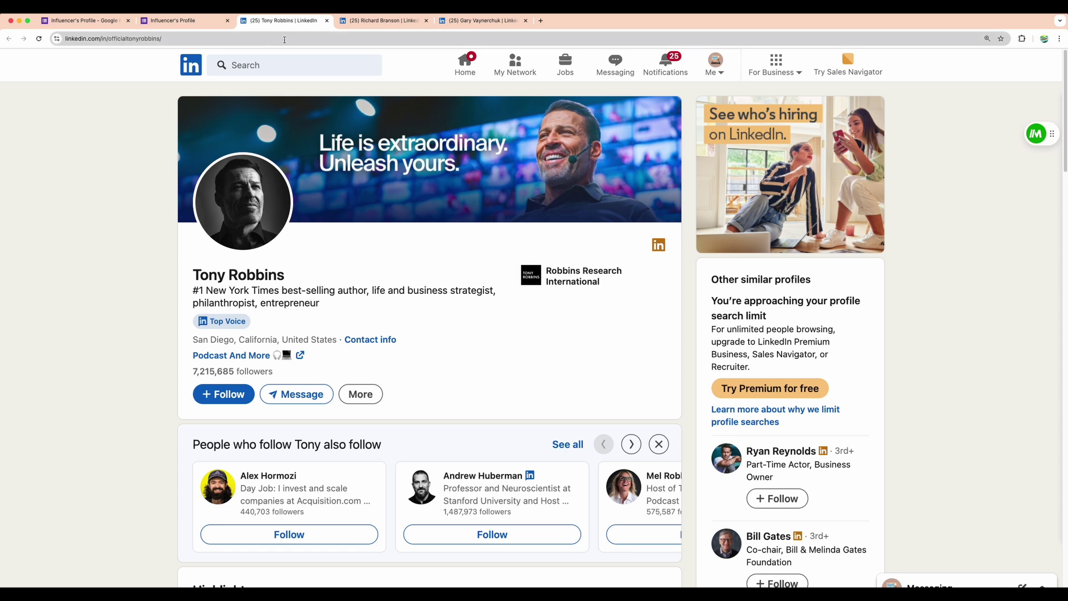
Cycle through the Branson, Vaynerchuk and Robbins tabs, then review Tony Robbins' Magical labels.
{"action": "left_click", "coordinate": [412, 26]}
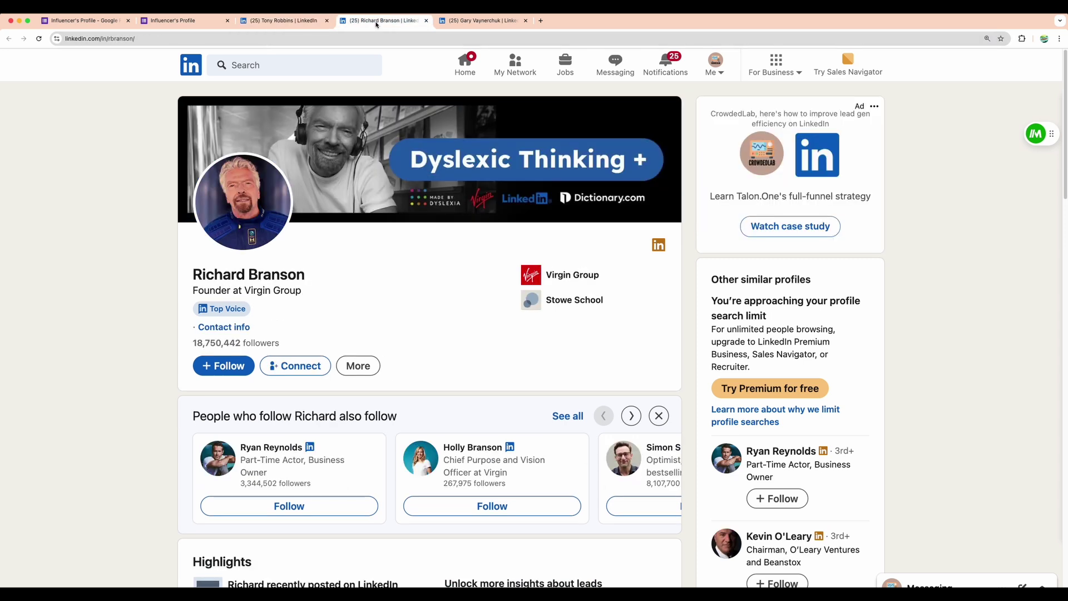
{"action": "left_click", "coordinate": [464, 24]}
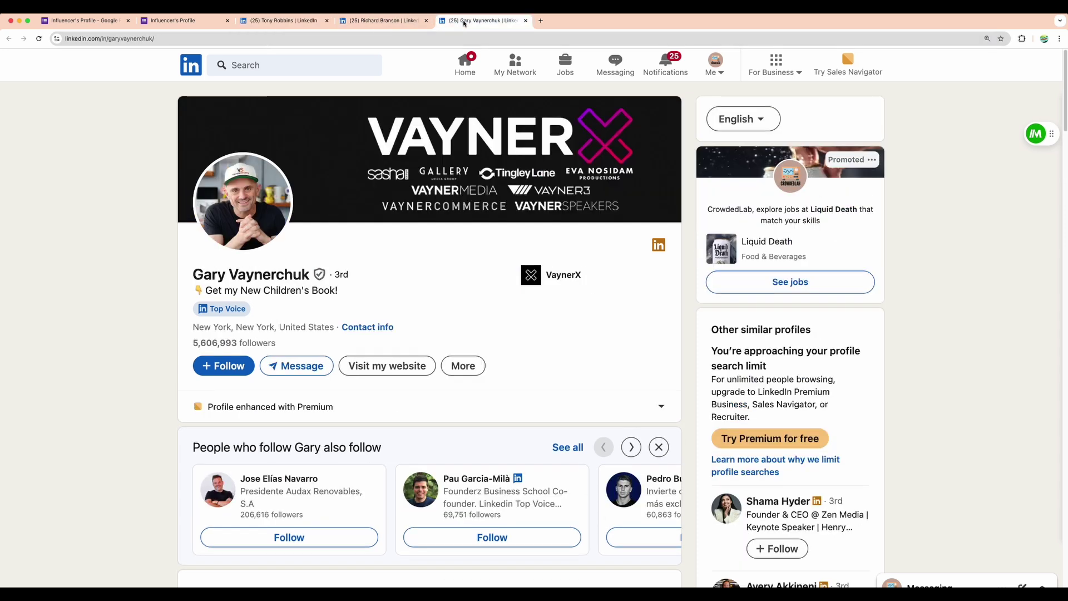
{"action": "left_click", "coordinate": [285, 21]}
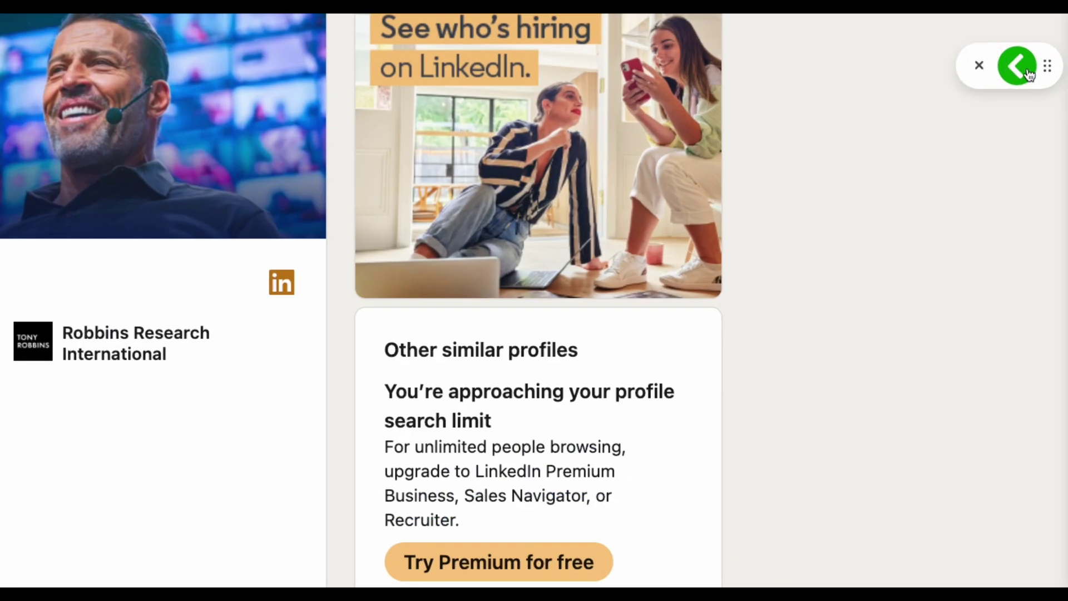
{"action": "left_click", "coordinate": [1024, 68]}
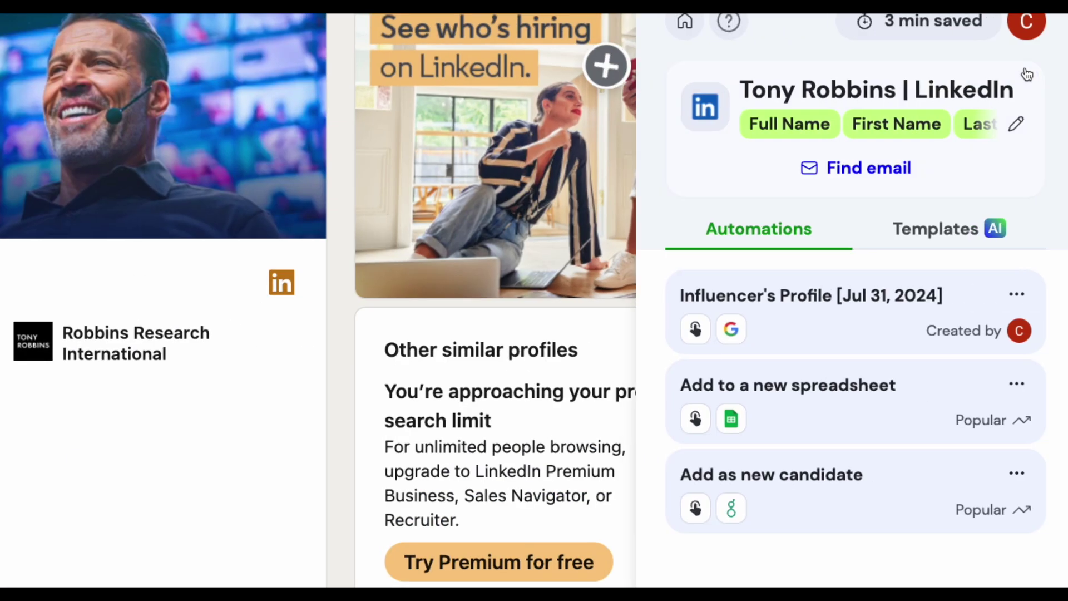
{"action": "left_click", "coordinate": [1010, 124]}
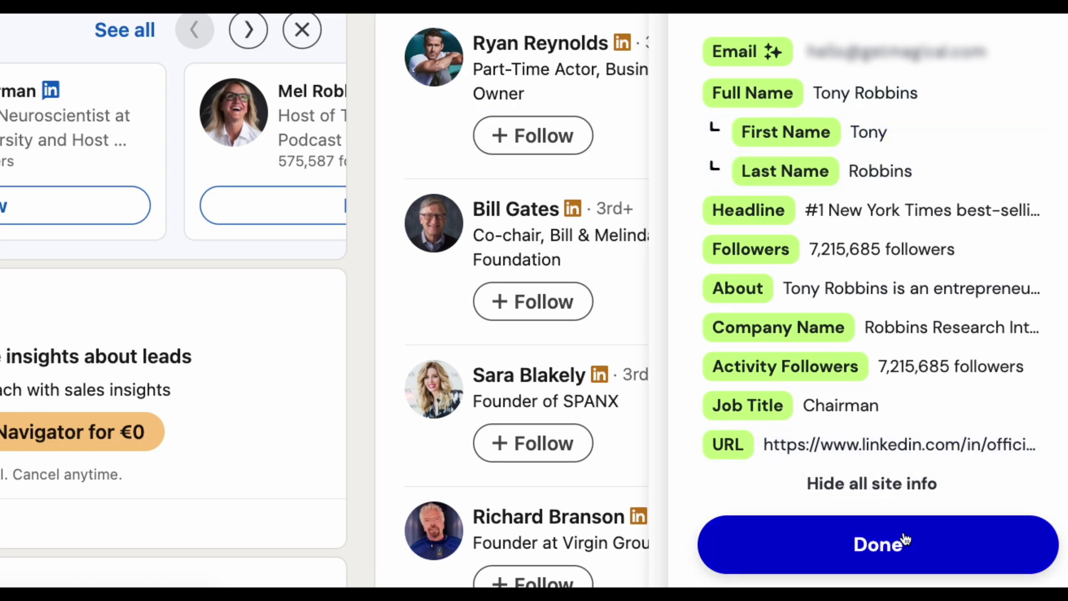
{"action": "left_click", "coordinate": [905, 539]}
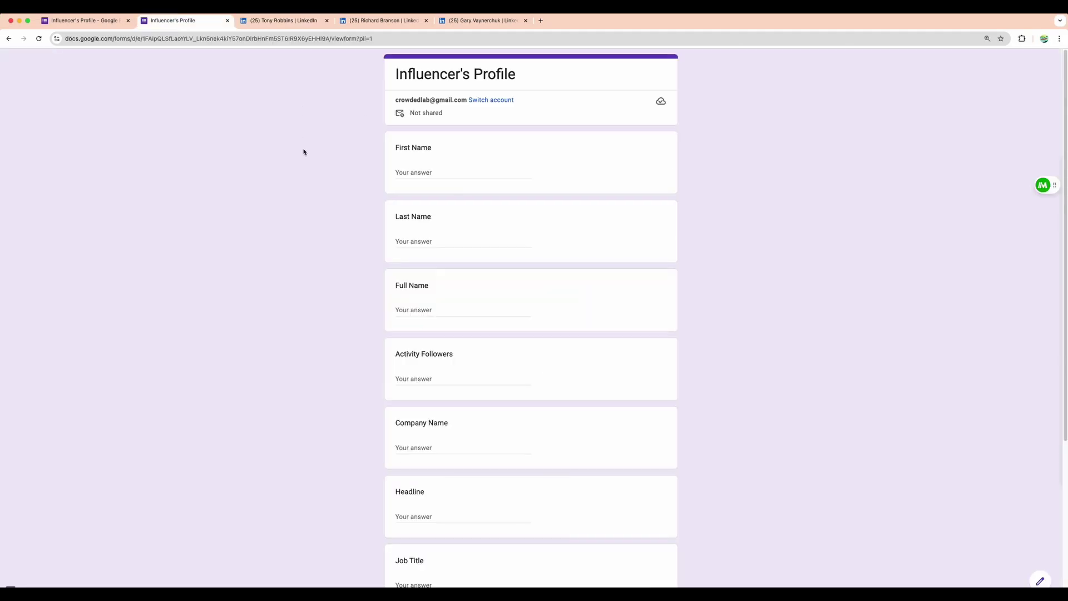
{"action": "key", "text": "super+minus"}
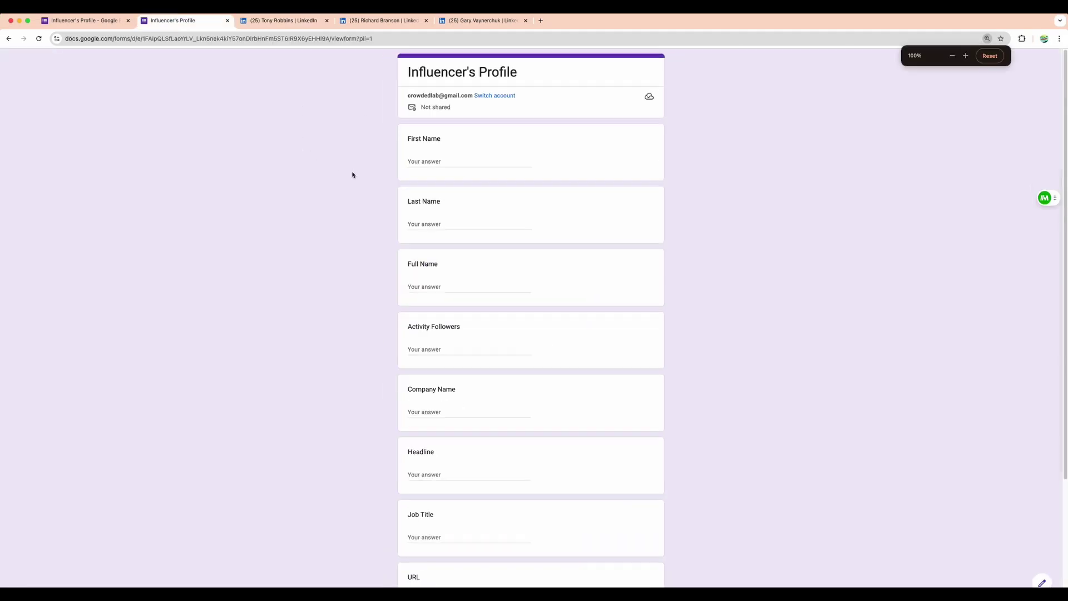
{"action": "left_click", "coordinate": [447, 148]}
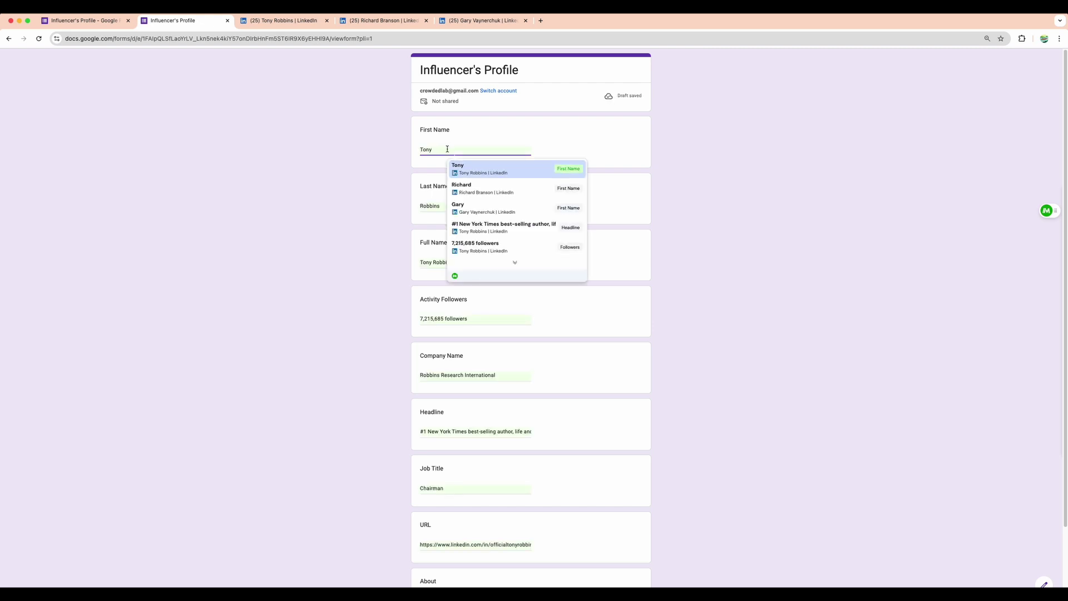
{"action": "key", "text": "ctrl+a"}
{"action": "type", "text": "//"}
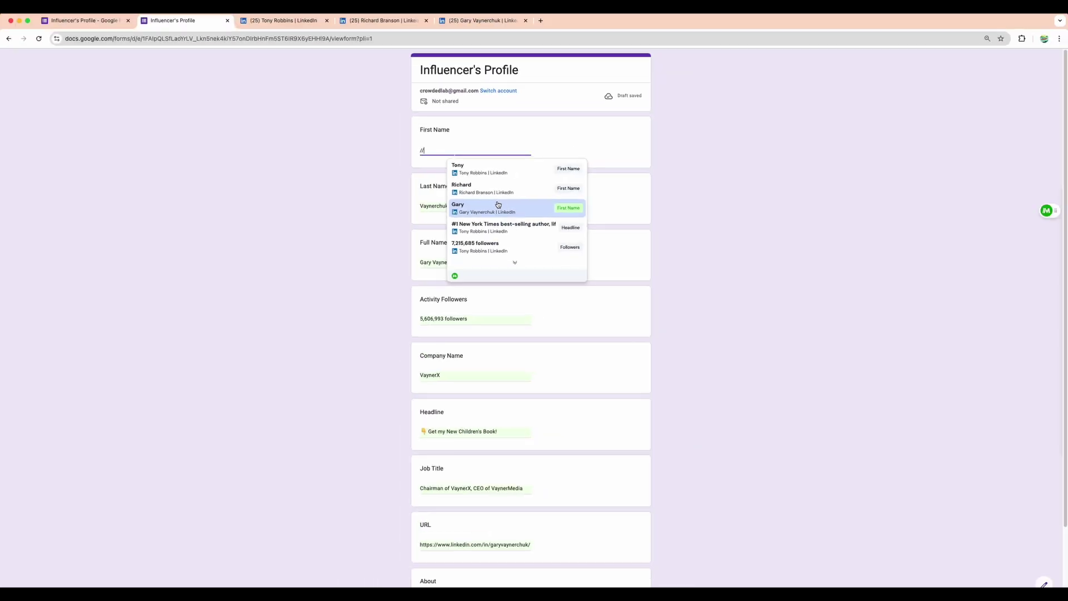
{"action": "left_click", "coordinate": [373, 185]}
{"action": "key", "text": "super+minus"}
{"action": "left_click", "coordinate": [457, 138]}
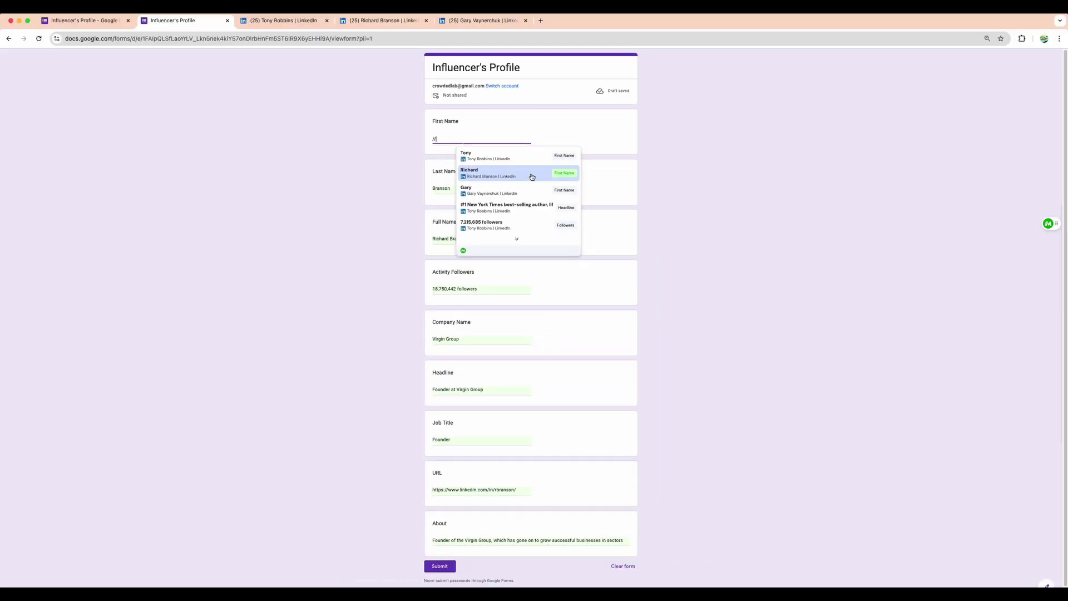
{"action": "left_click", "coordinate": [532, 177]}
Review the autofilled form, checking the First Name, Last Name and Full Name answers.
{"action": "scroll", "coordinate": [459, 246], "scroll_direction": "down", "scroll_amount": 3}
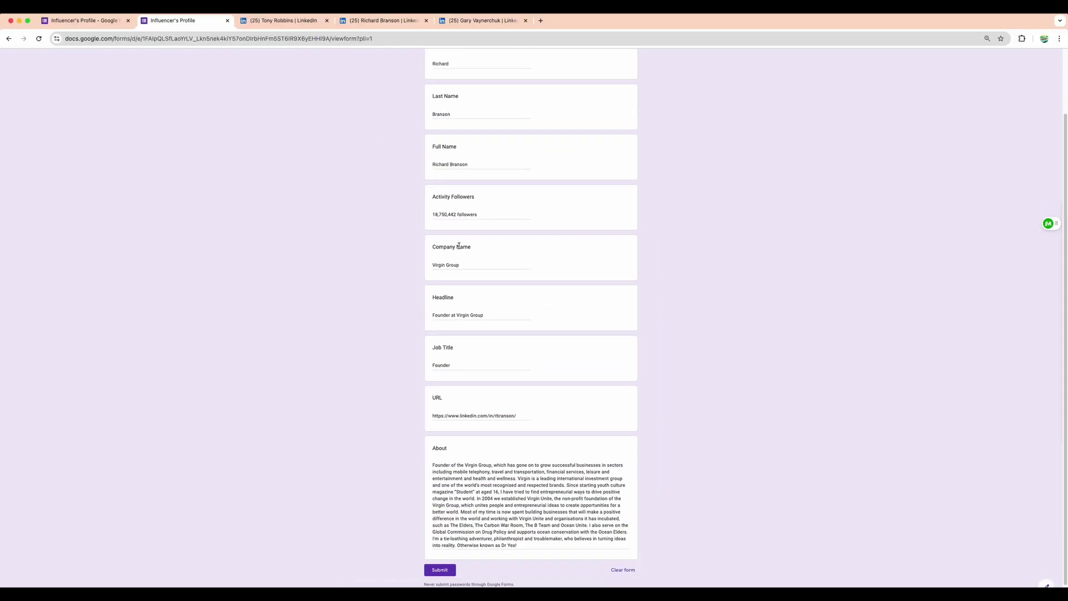
{"action": "scroll", "coordinate": [459, 246], "scroll_direction": "down", "scroll_amount": 1}
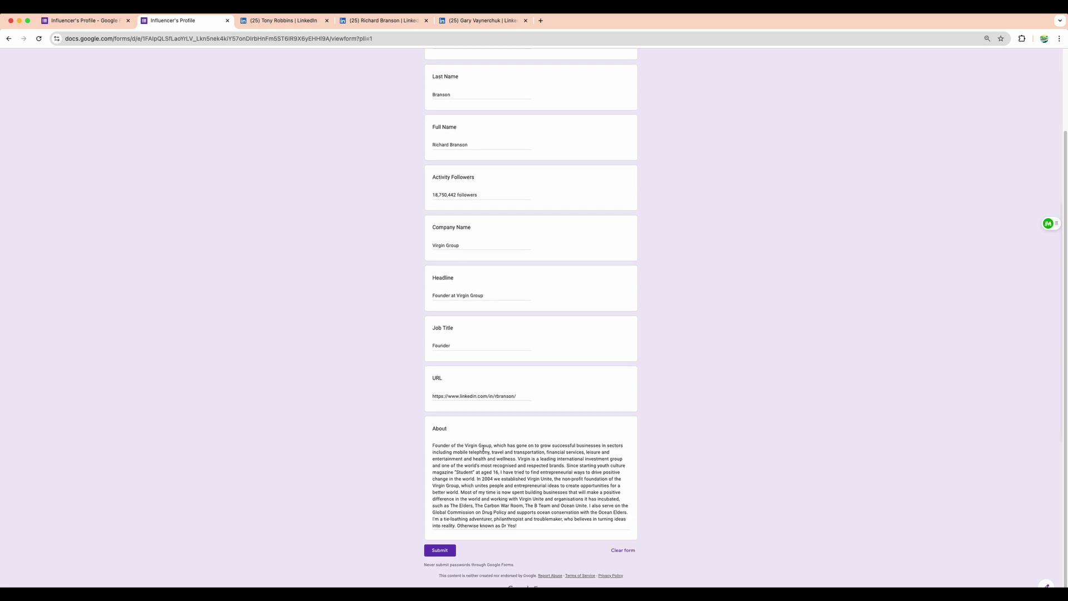
{"action": "scroll", "coordinate": [490, 450], "scroll_direction": "up", "scroll_amount": 4}
{"action": "scroll", "coordinate": [489, 448], "scroll_direction": "down", "scroll_amount": 4}
{"action": "scroll", "coordinate": [470, 346], "scroll_direction": "up", "scroll_amount": 3}
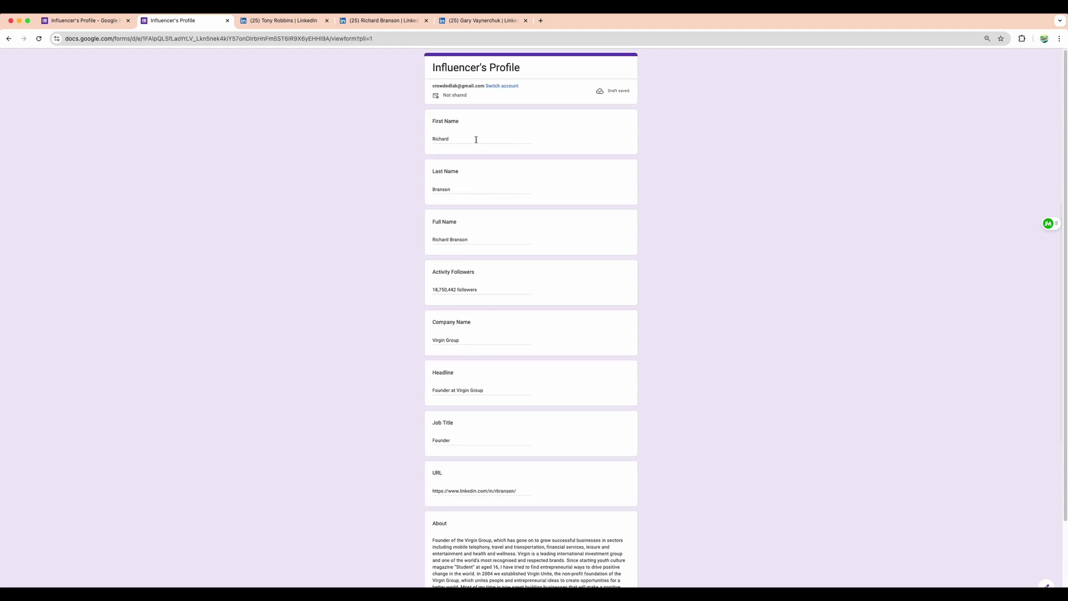
{"action": "left_click", "coordinate": [476, 139]}
{"action": "left_click", "coordinate": [473, 191]}
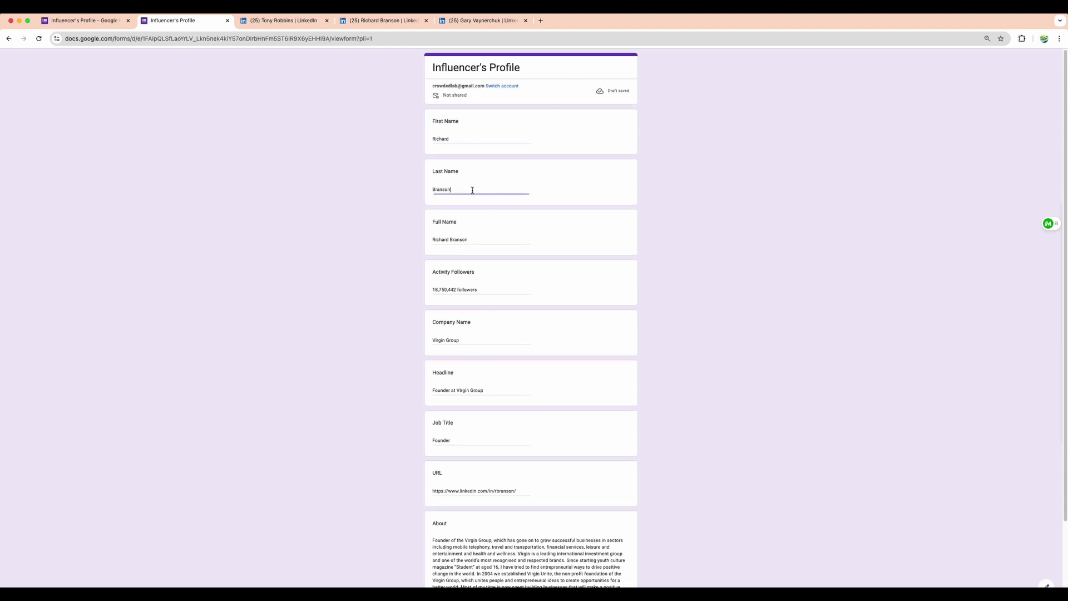
{"action": "left_click", "coordinate": [477, 239]}
Check the Activity Followers, Company Name, Headline and URL answers.
{"action": "left_click", "coordinate": [480, 291]}
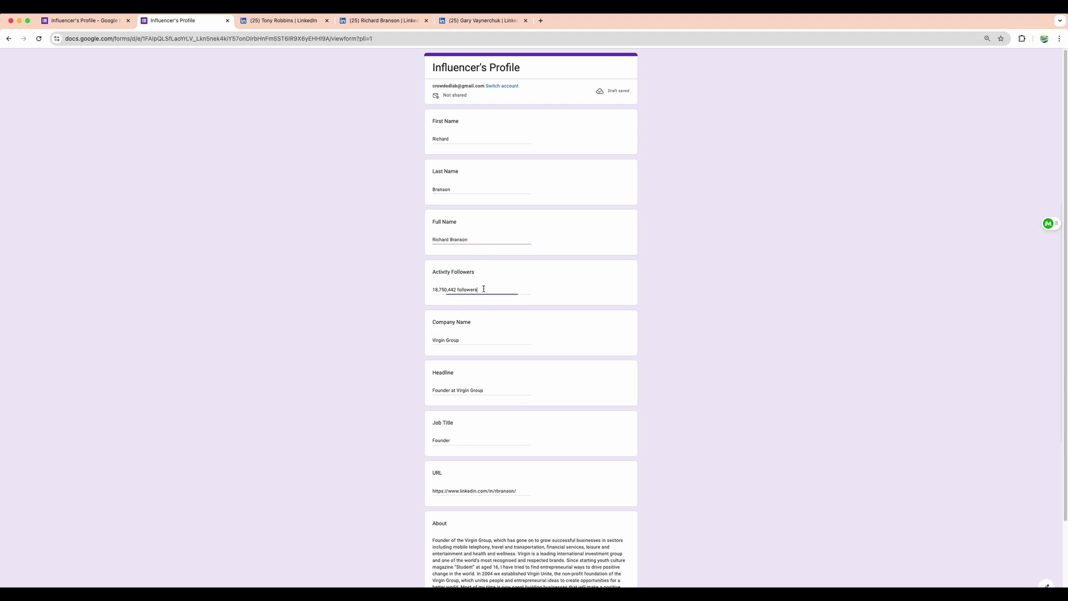
{"action": "left_click", "coordinate": [484, 341]}
{"action": "left_click", "coordinate": [490, 390]}
{"action": "left_click", "coordinate": [463, 492]}
{"action": "scroll", "coordinate": [471, 508], "scroll_direction": "down", "scroll_amount": 3}
{"action": "scroll", "coordinate": [471, 508], "scroll_direction": "up", "scroll_amount": 3}
Open the Activity Followers label's actions in Magical and choose Rename.
{"action": "left_click_drag", "start_coordinate": [432, 272], "coordinate": [476, 273]}
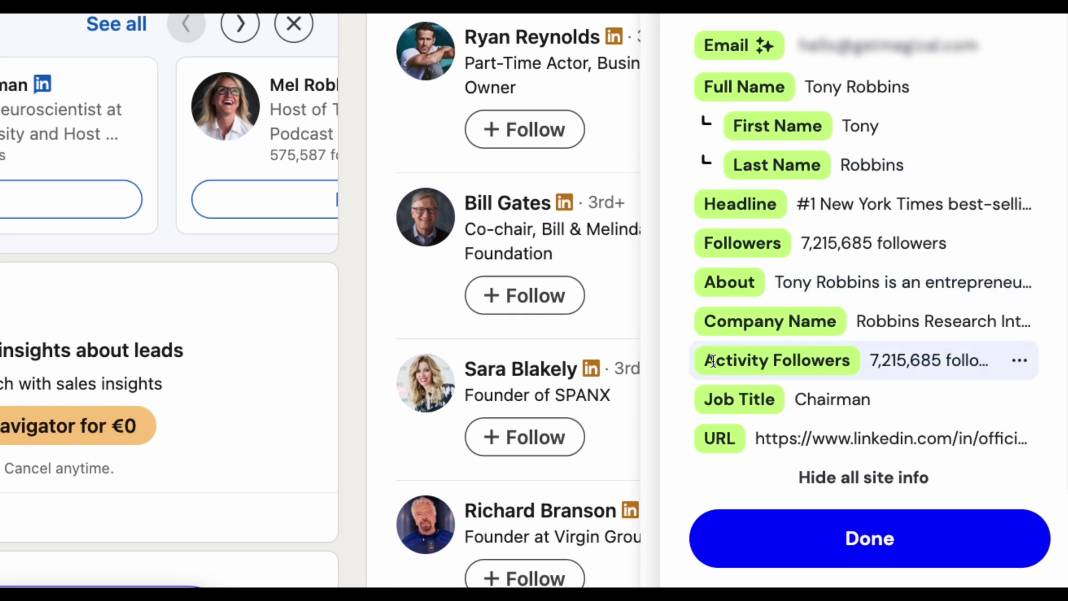
{"action": "left_click_drag", "start_coordinate": [714, 360], "coordinate": [837, 360]}
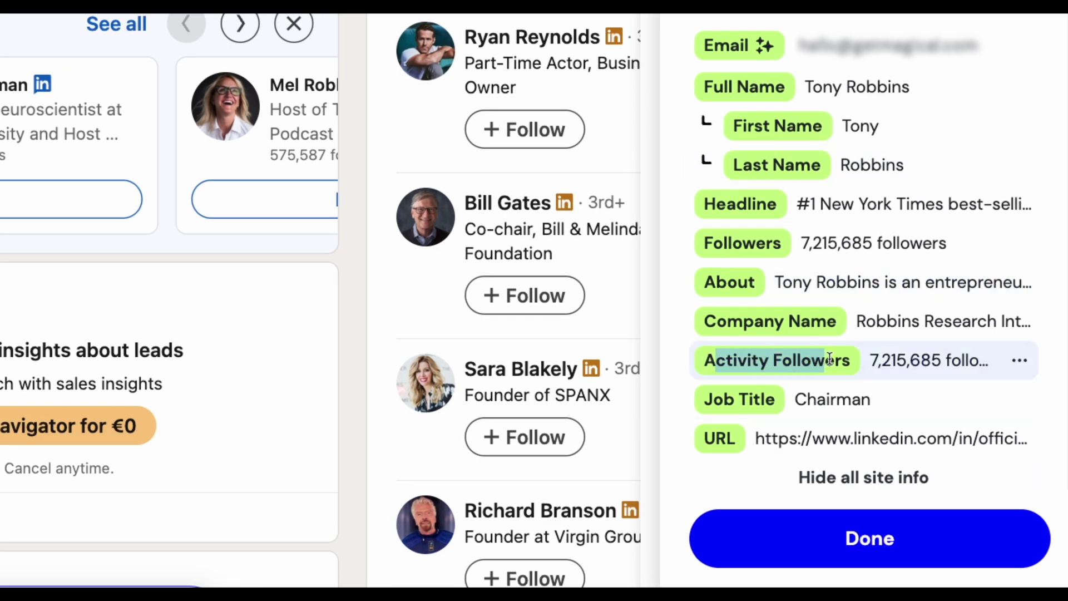
{"action": "left_click", "coordinate": [1019, 361]}
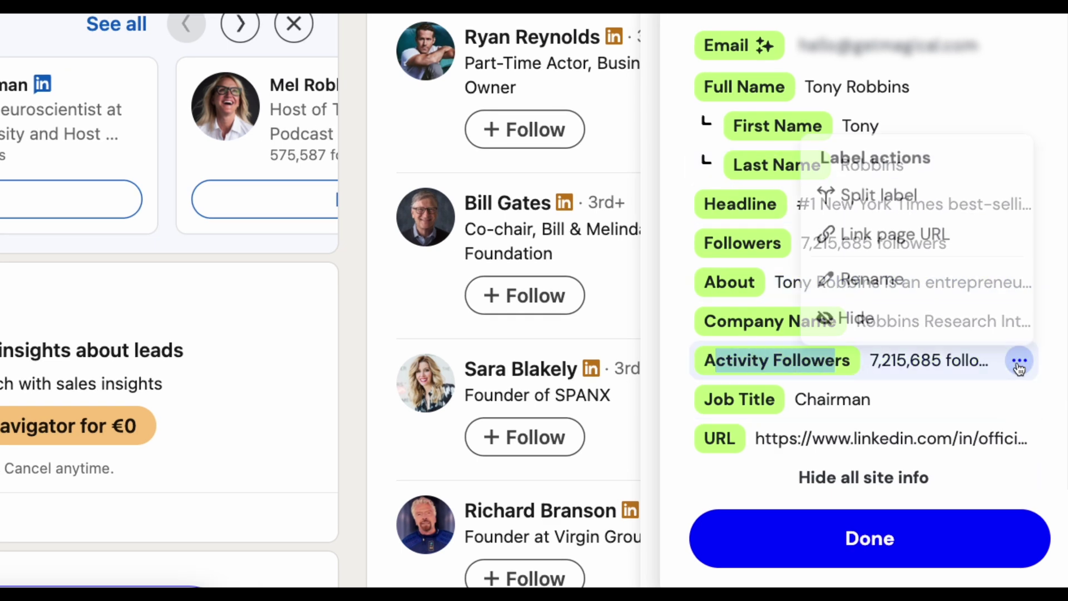
{"action": "left_click", "coordinate": [906, 280]}
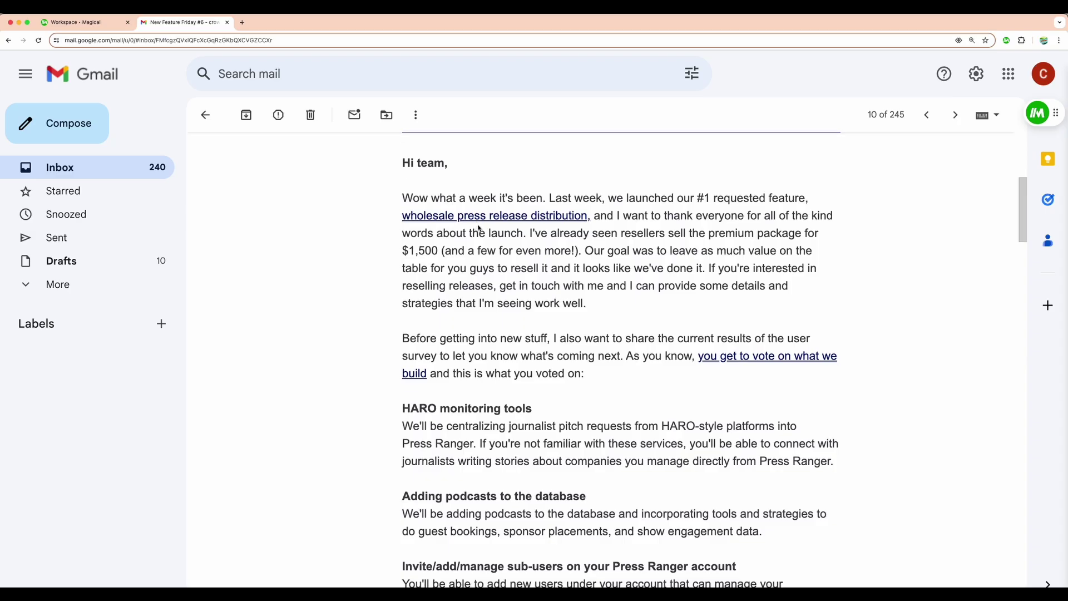
{"action": "scroll", "coordinate": [482, 348], "scroll_direction": "down", "scroll_amount": 8}
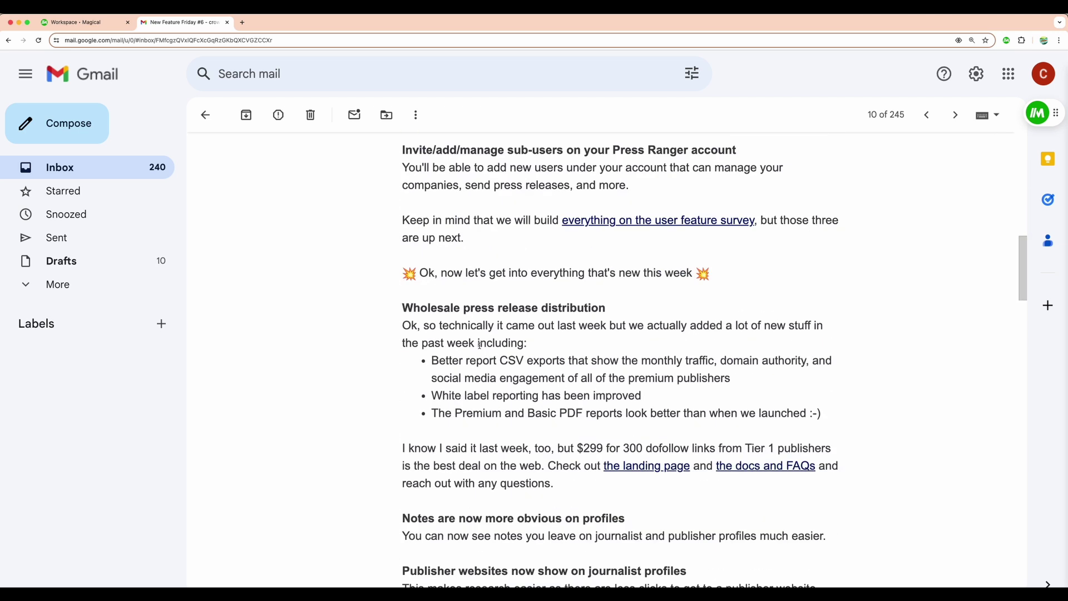
{"action": "scroll", "coordinate": [481, 348], "scroll_direction": "down", "scroll_amount": 8}
{"action": "scroll", "coordinate": [480, 346], "scroll_direction": "down", "scroll_amount": 8}
{"action": "scroll", "coordinate": [480, 346], "scroll_direction": "down", "scroll_amount": 8}
{"action": "scroll", "coordinate": [479, 346], "scroll_direction": "down", "scroll_amount": 10}
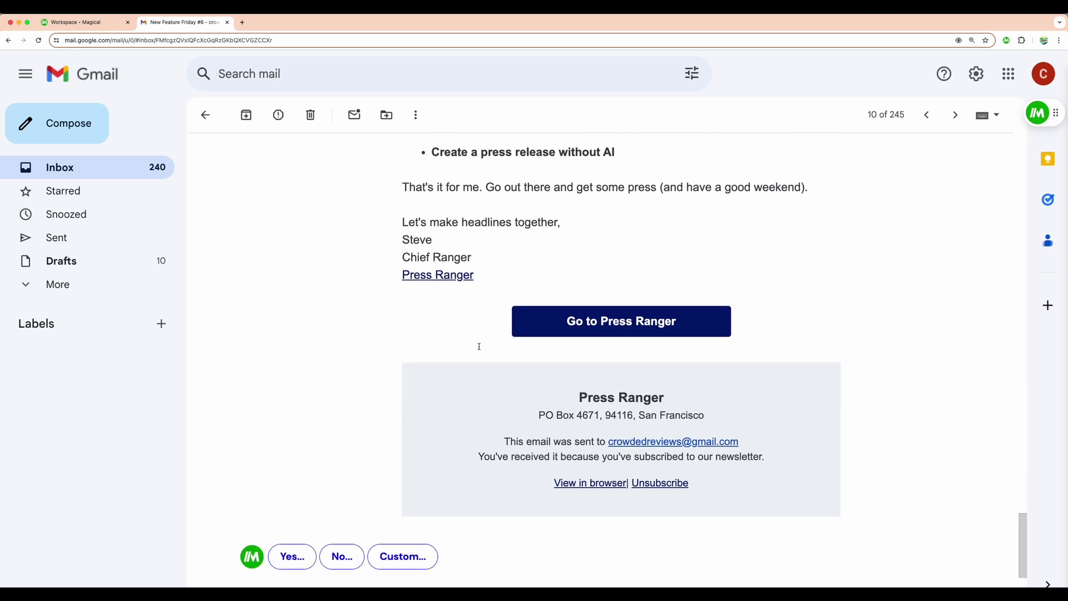
{"action": "scroll", "coordinate": [480, 345], "scroll_direction": "down", "scroll_amount": 1}
{"action": "scroll", "coordinate": [479, 346], "scroll_direction": "down", "scroll_amount": 1}
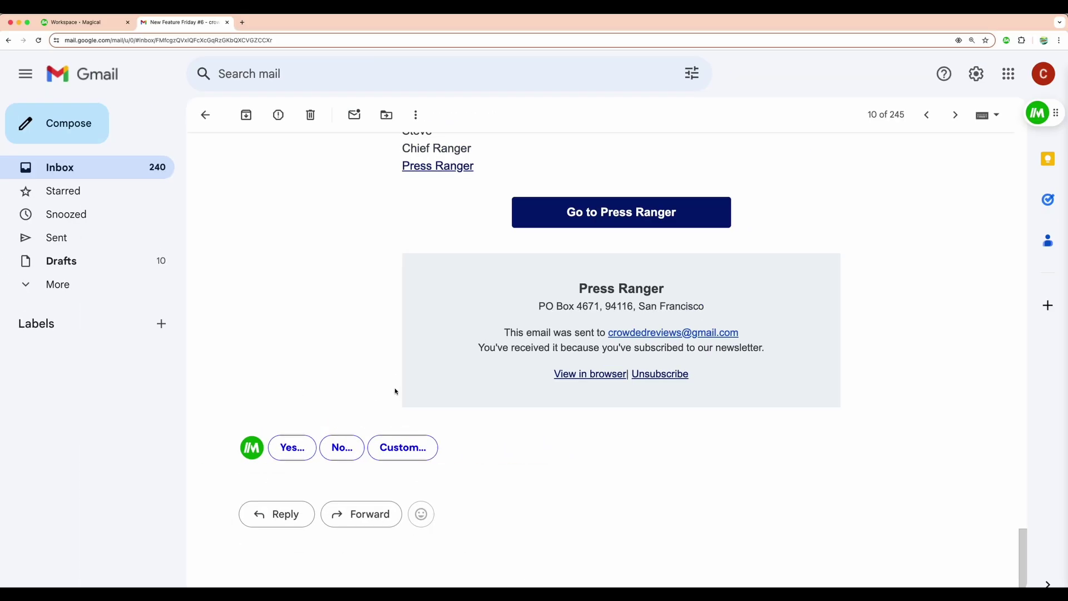
{"action": "scroll", "coordinate": [396, 391], "scroll_direction": "up", "scroll_amount": 5}
{"action": "scroll", "coordinate": [396, 391], "scroll_direction": "up", "scroll_amount": 5}
{"action": "scroll", "coordinate": [396, 391], "scroll_direction": "up", "scroll_amount": 5}
{"action": "scroll", "coordinate": [397, 393], "scroll_direction": "up", "scroll_amount": 3}
{"action": "scroll", "coordinate": [397, 393], "scroll_direction": "up", "scroll_amount": 5}
{"action": "scroll", "coordinate": [396, 395], "scroll_direction": "up", "scroll_amount": 2}
{"action": "scroll", "coordinate": [396, 397], "scroll_direction": "up", "scroll_amount": 2}
{"action": "scroll", "coordinate": [396, 399], "scroll_direction": "down", "scroll_amount": 1}
{"action": "scroll", "coordinate": [396, 398], "scroll_direction": "down", "scroll_amount": 5}
{"action": "scroll", "coordinate": [395, 399], "scroll_direction": "down", "scroll_amount": 5}
{"action": "scroll", "coordinate": [397, 398], "scroll_direction": "down", "scroll_amount": 5}
{"action": "scroll", "coordinate": [400, 397], "scroll_direction": "down", "scroll_amount": 4}
{"action": "scroll", "coordinate": [398, 399], "scroll_direction": "down", "scroll_amount": 5}
{"action": "scroll", "coordinate": [398, 398], "scroll_direction": "down", "scroll_amount": 3}
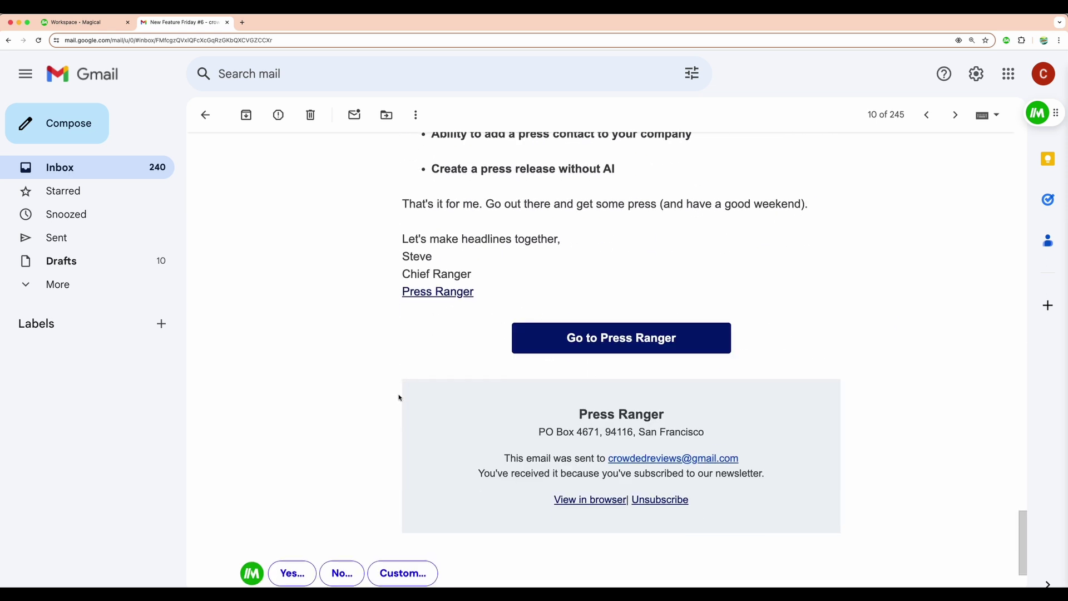
{"action": "scroll", "coordinate": [399, 396], "scroll_direction": "down", "scroll_amount": 2}
Generate the agreeable AI reply, then delete all of its drafted text.
{"action": "left_click", "coordinate": [294, 450]}
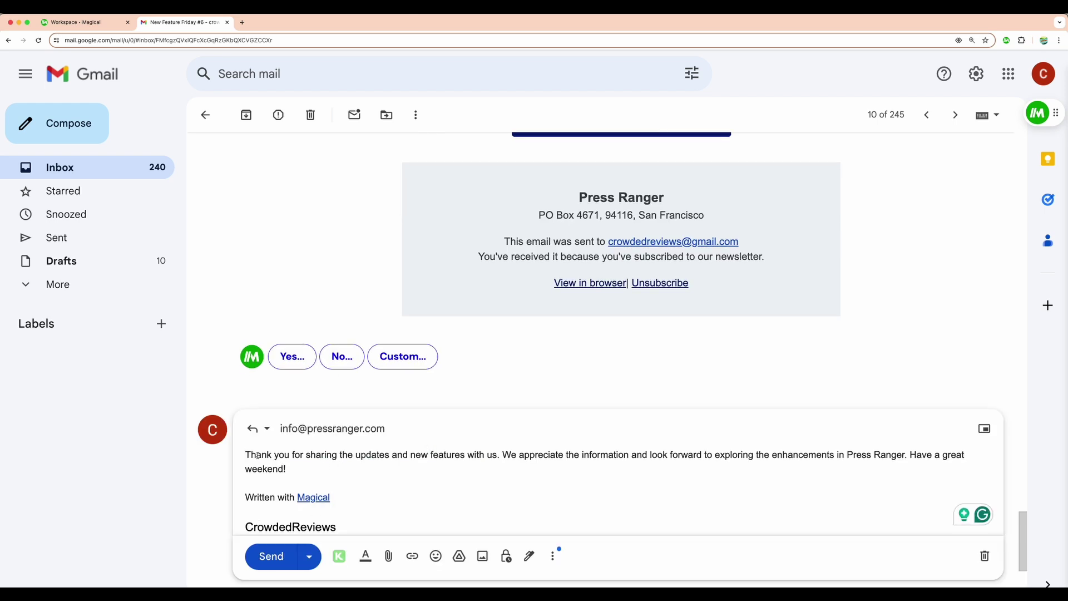
{"action": "key", "text": "super+a"}
{"action": "key", "text": "BackSpace"}
Generate a custom AI reply from the prompt 'ask for feature demo'.
{"action": "left_click", "coordinate": [417, 361]}
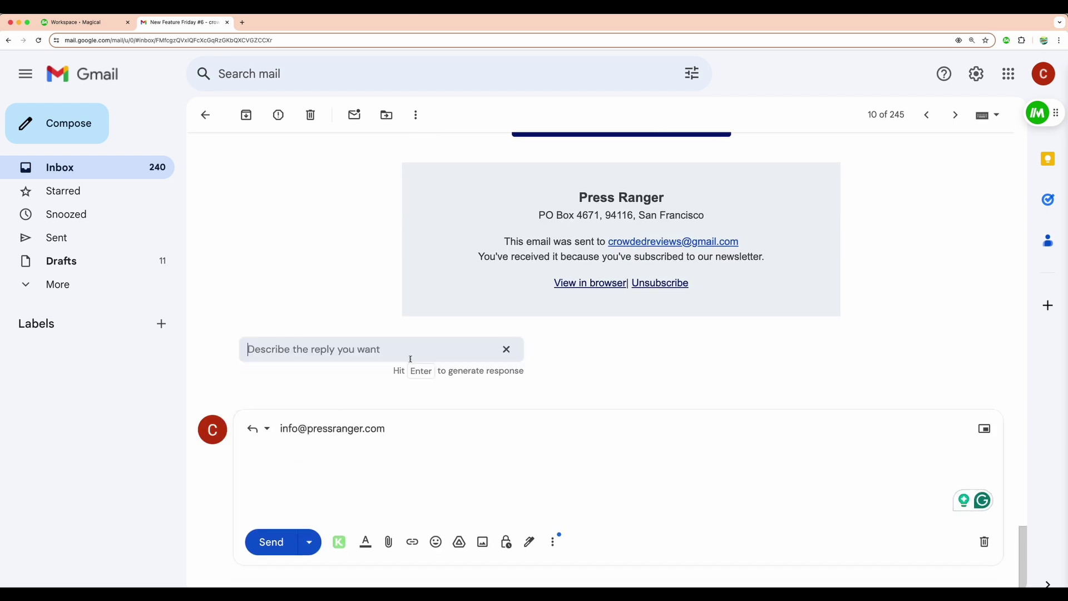
{"action": "type", "text": "ask for feature demo"}
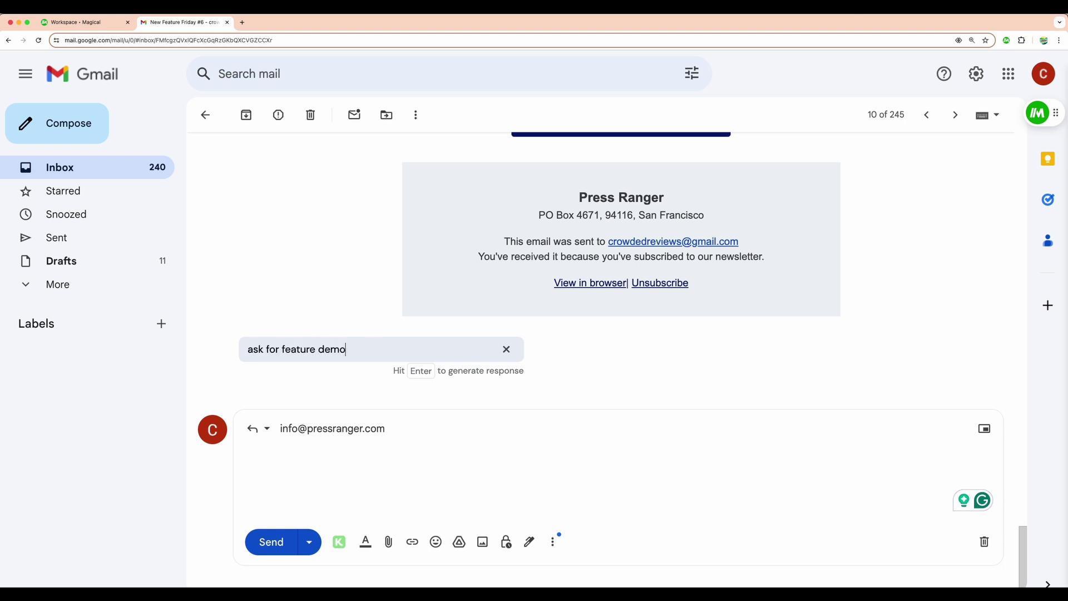
{"action": "key", "text": "Return"}
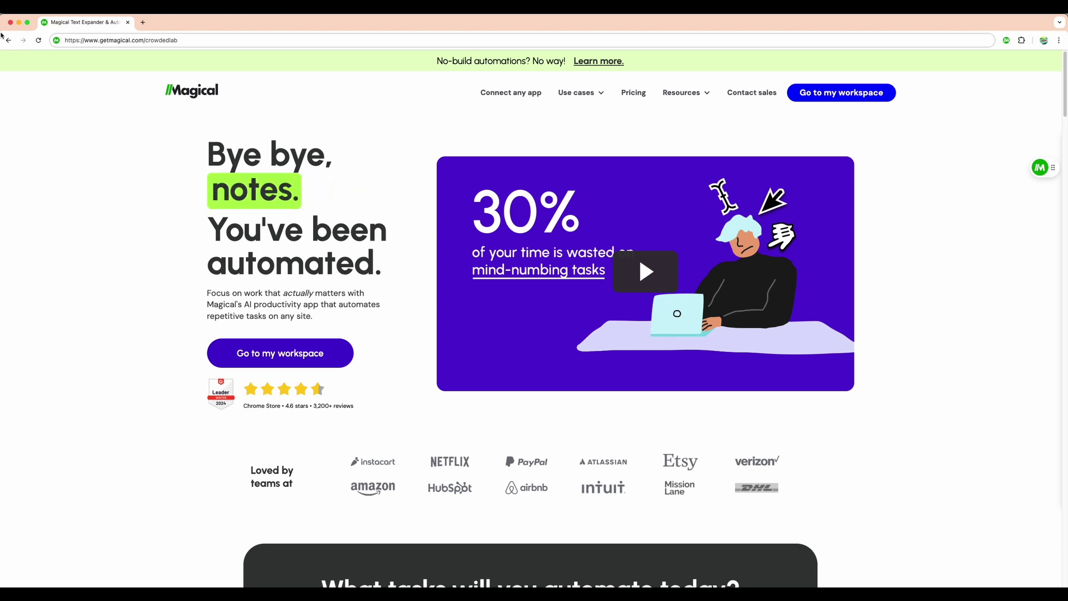
Scroll through the Magical homepage, including the Write with AI demo.
{"action": "scroll", "coordinate": [483, 269], "scroll_direction": "down", "scroll_amount": 2}
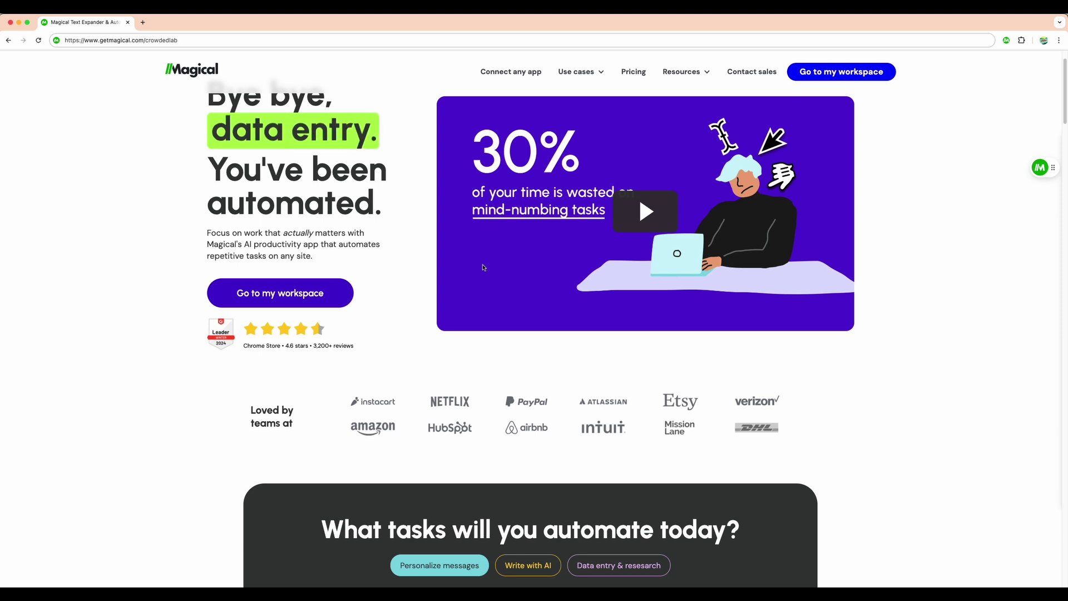
{"action": "scroll", "coordinate": [526, 315], "scroll_direction": "down", "scroll_amount": 3}
{"action": "scroll", "coordinate": [526, 316], "scroll_direction": "up", "scroll_amount": 2}
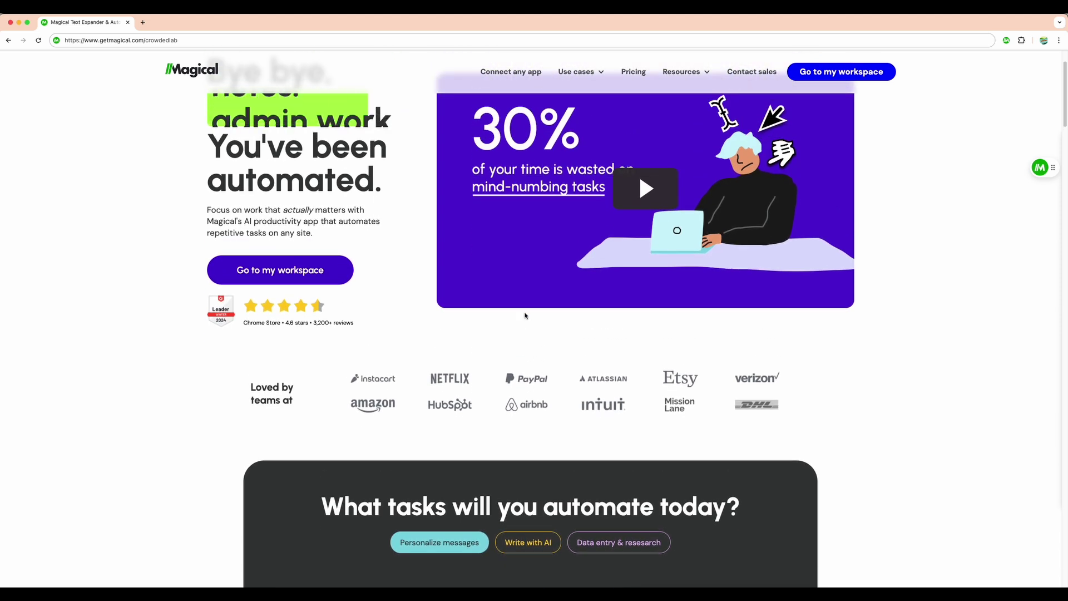
{"action": "scroll", "coordinate": [523, 313], "scroll_direction": "up", "scroll_amount": 2}
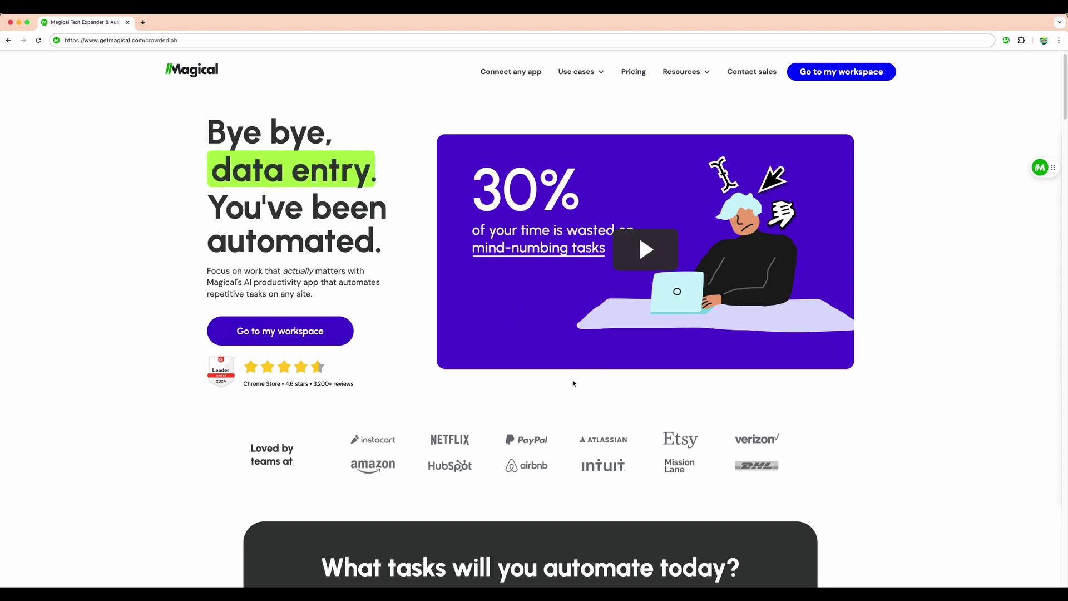
{"action": "scroll", "coordinate": [570, 400], "scroll_direction": "down", "scroll_amount": 5}
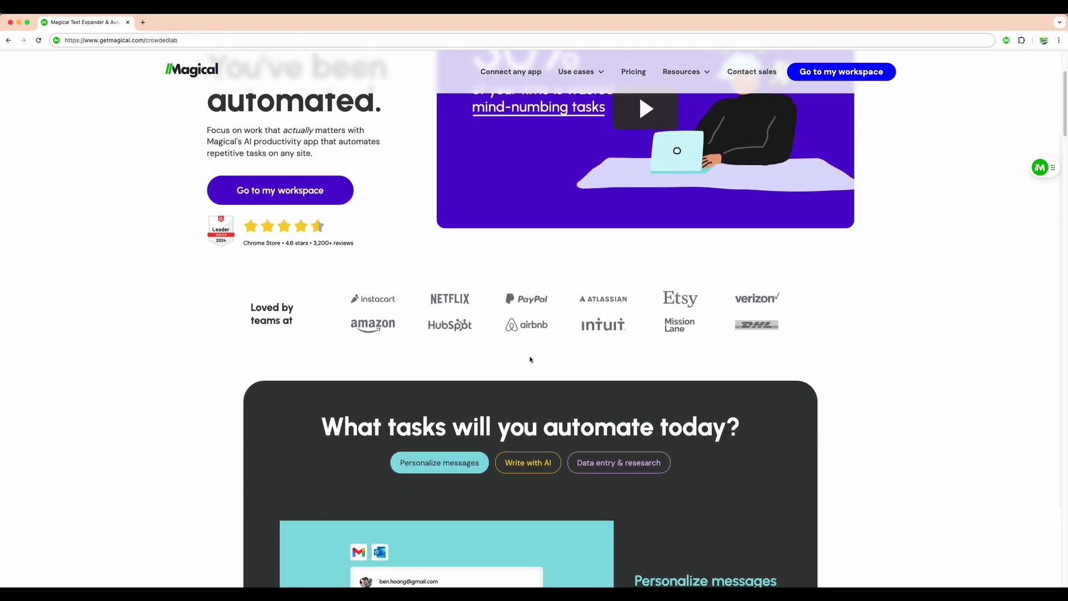
{"action": "scroll", "coordinate": [653, 296], "scroll_direction": "down", "scroll_amount": 5}
{"action": "scroll", "coordinate": [517, 335], "scroll_direction": "down", "scroll_amount": 1}
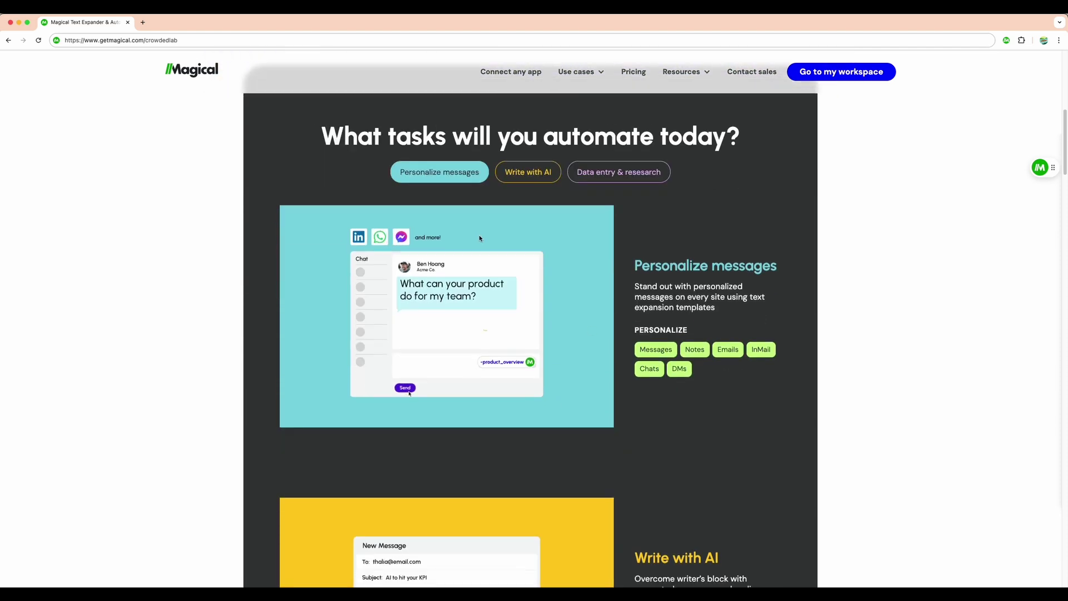
{"action": "scroll", "coordinate": [478, 235], "scroll_direction": "down", "scroll_amount": 5}
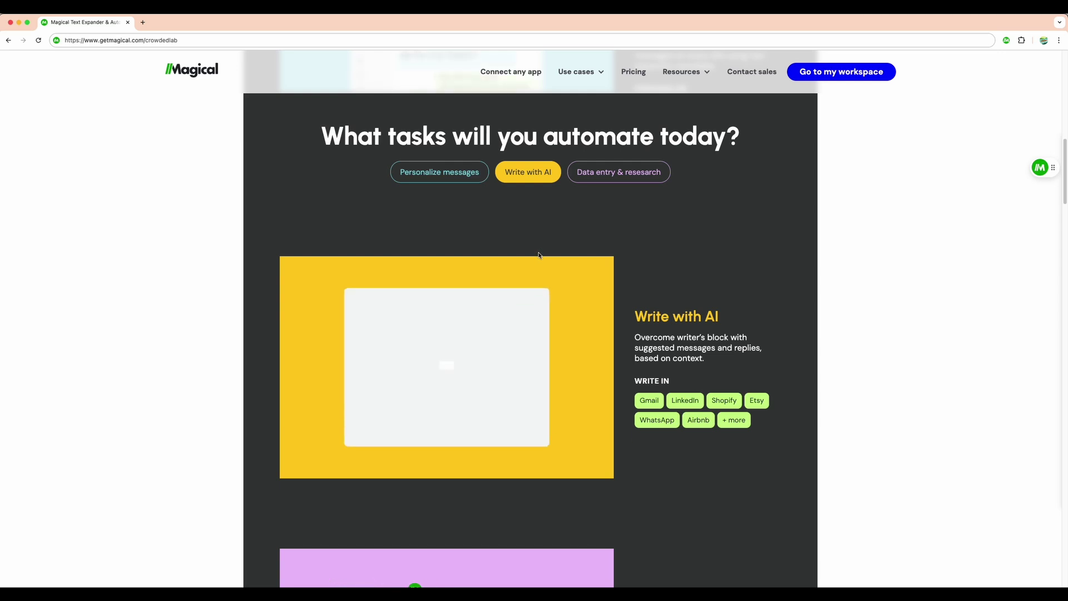
Remove 'crowdedlab' from the address, leaving just getmagical.com.
{"action": "scroll", "coordinate": [538, 255], "scroll_direction": "down", "scroll_amount": 3}
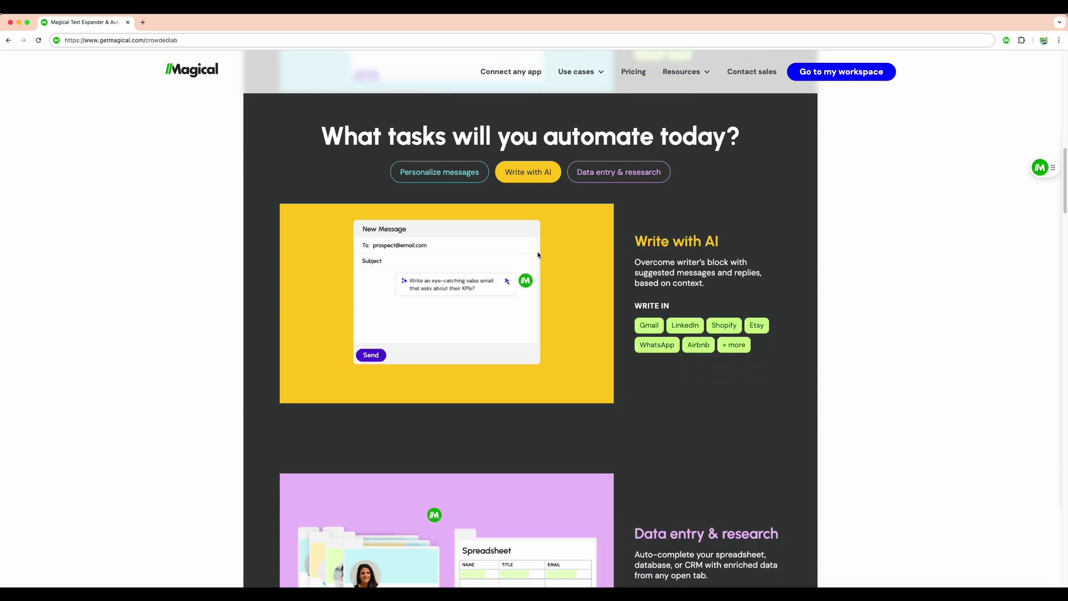
{"action": "scroll", "coordinate": [539, 255], "scroll_direction": "down", "scroll_amount": 2}
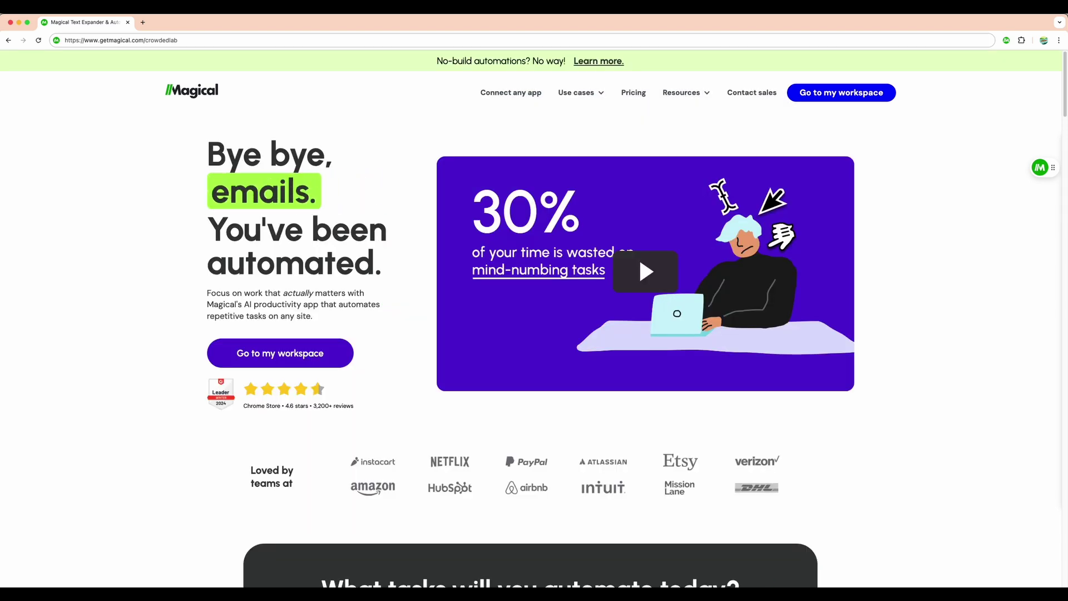
{"action": "double_click", "coordinate": [161, 40]}
{"action": "key", "text": "BackSpace"}
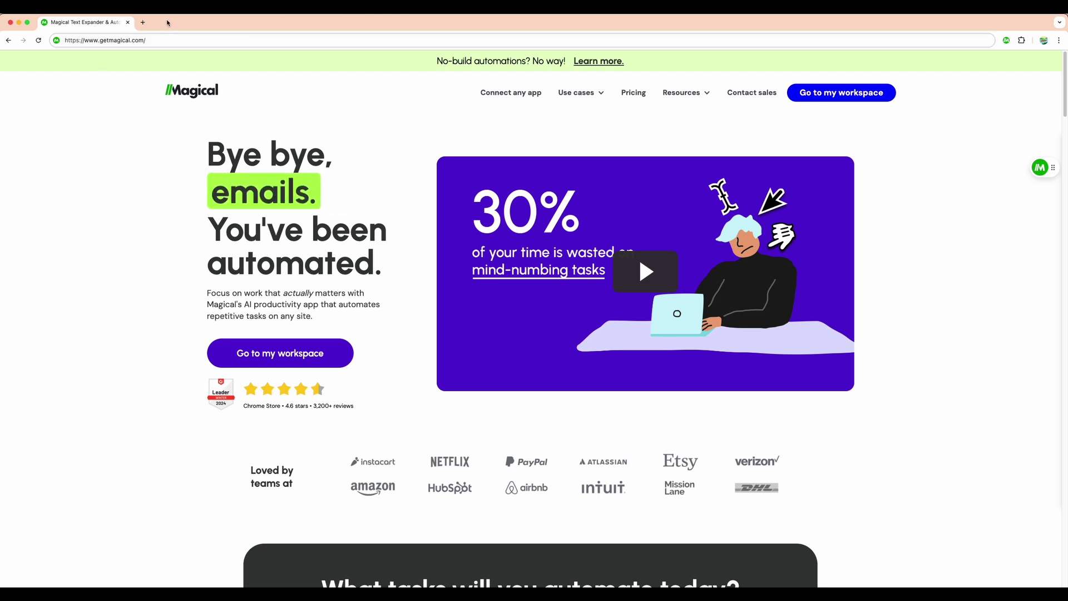